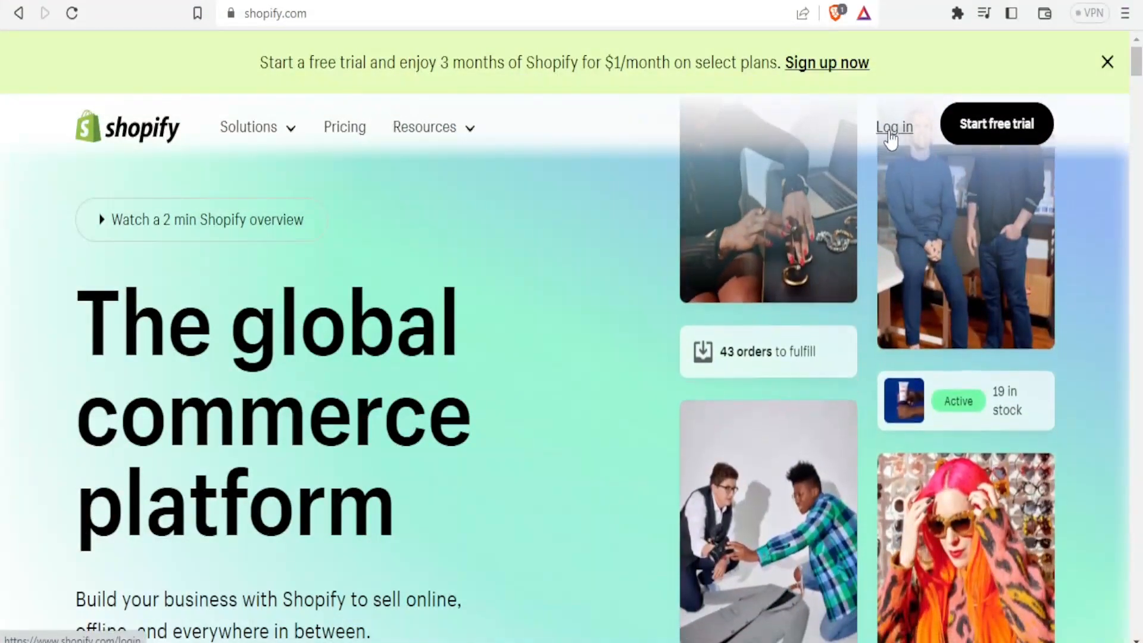
# - Log in, open My Store, and start customizing the current Dawn theme of the online store
pyautogui.click(890, 135)
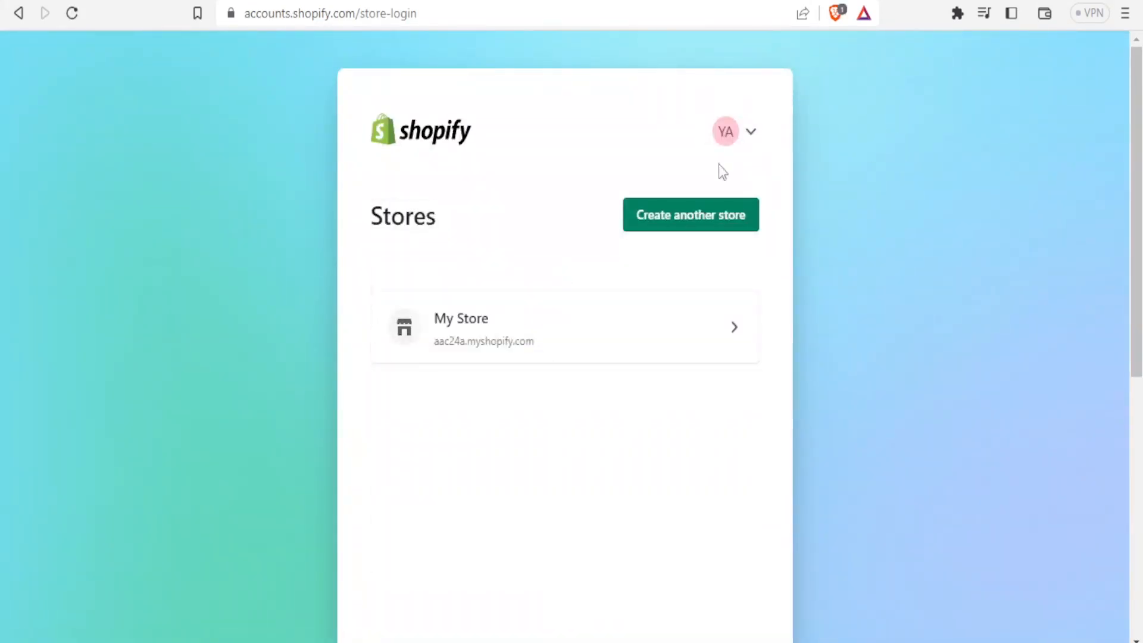
pyautogui.click(456, 329)
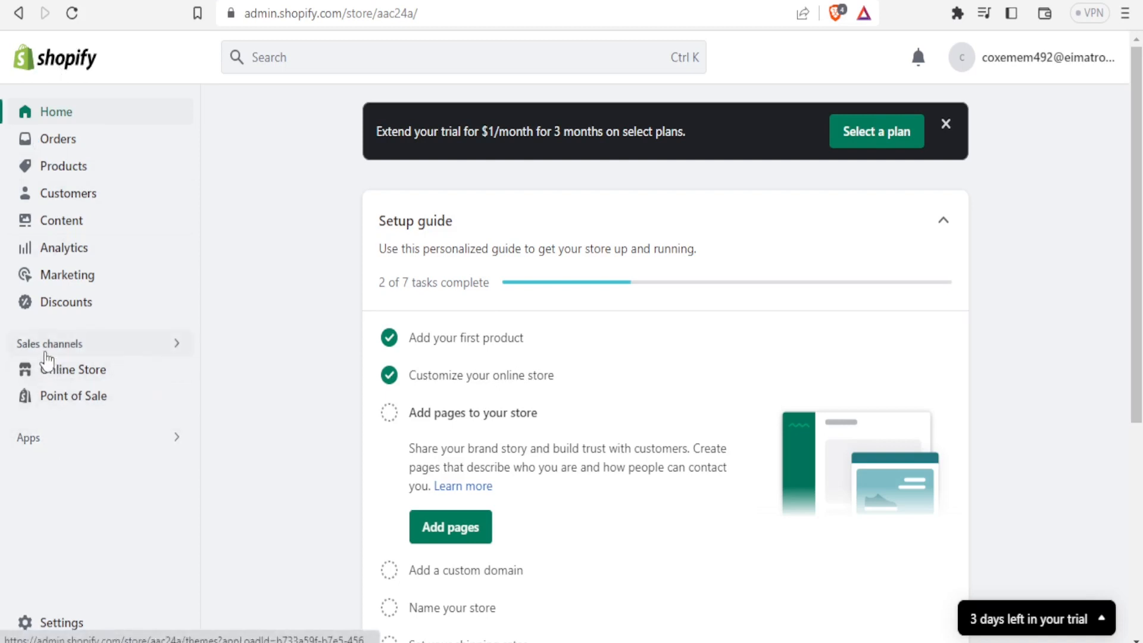
pyautogui.click(69, 373)
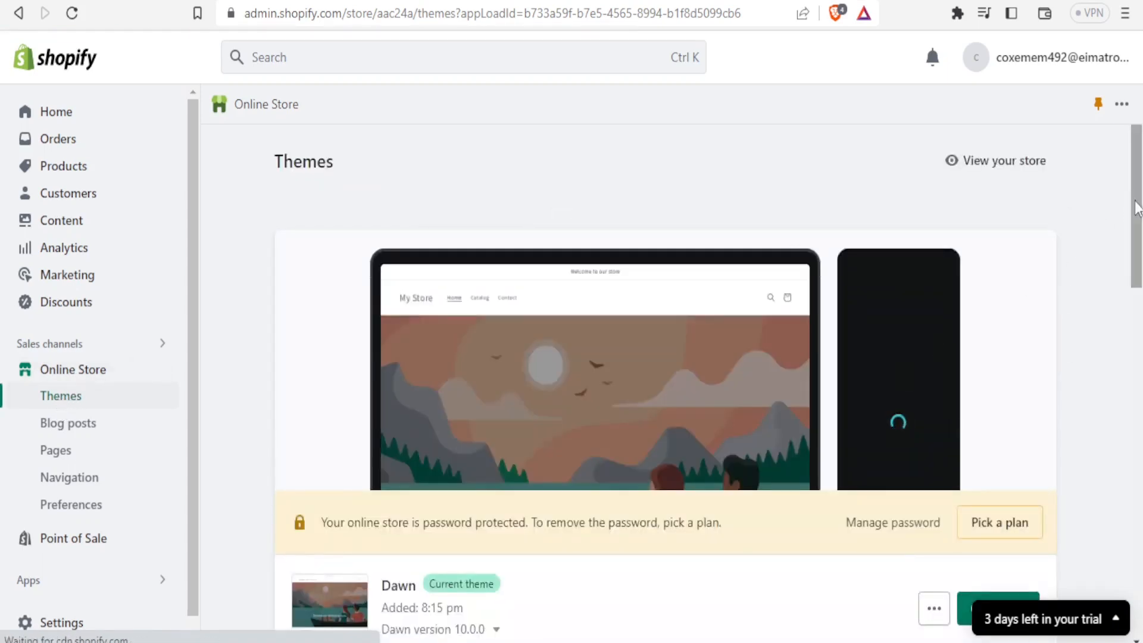
pyautogui.moveTo(1134, 209); pyautogui.dragTo(1140, 274)
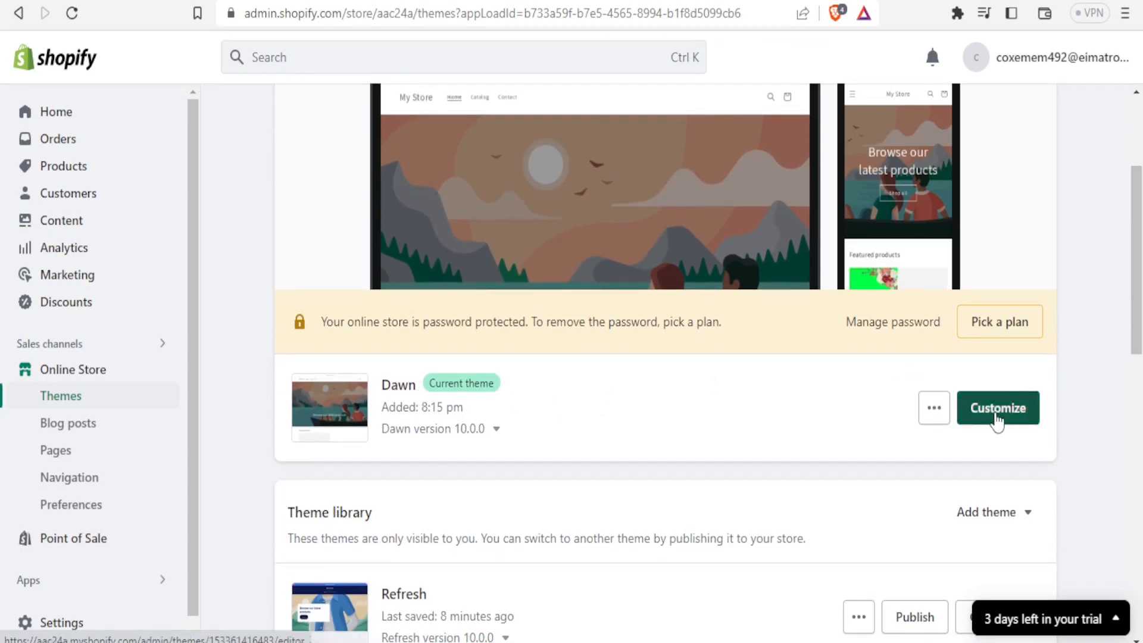
pyautogui.click(998, 420)
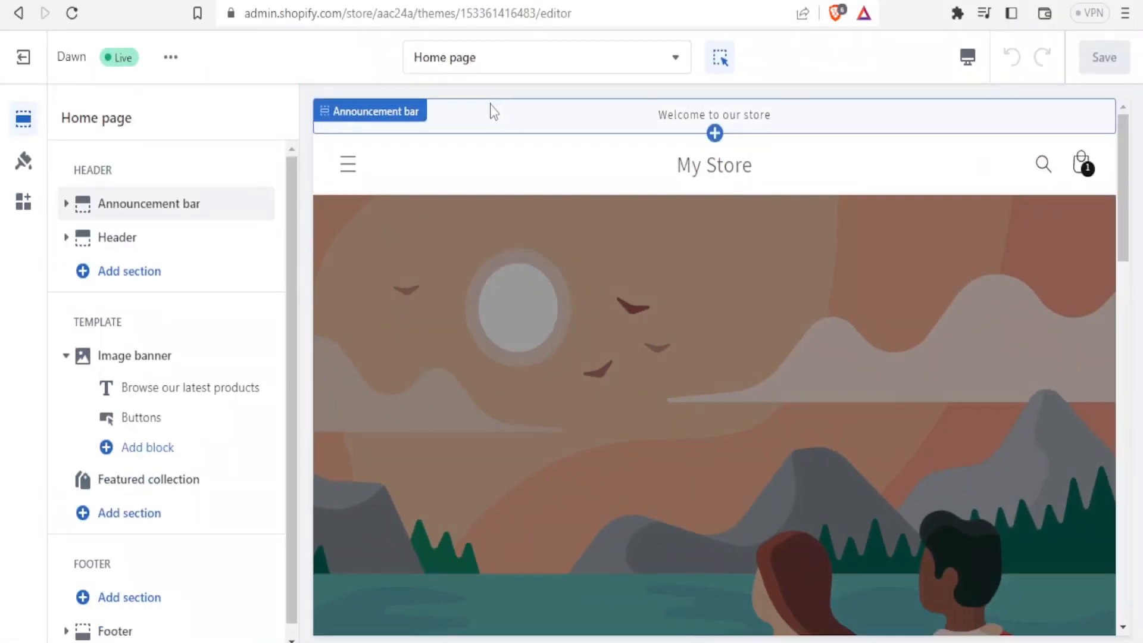
# - Switch the theme editor from the home page to the Checkout page
pyautogui.moveTo(298, 273); pyautogui.dragTo(290, 357)
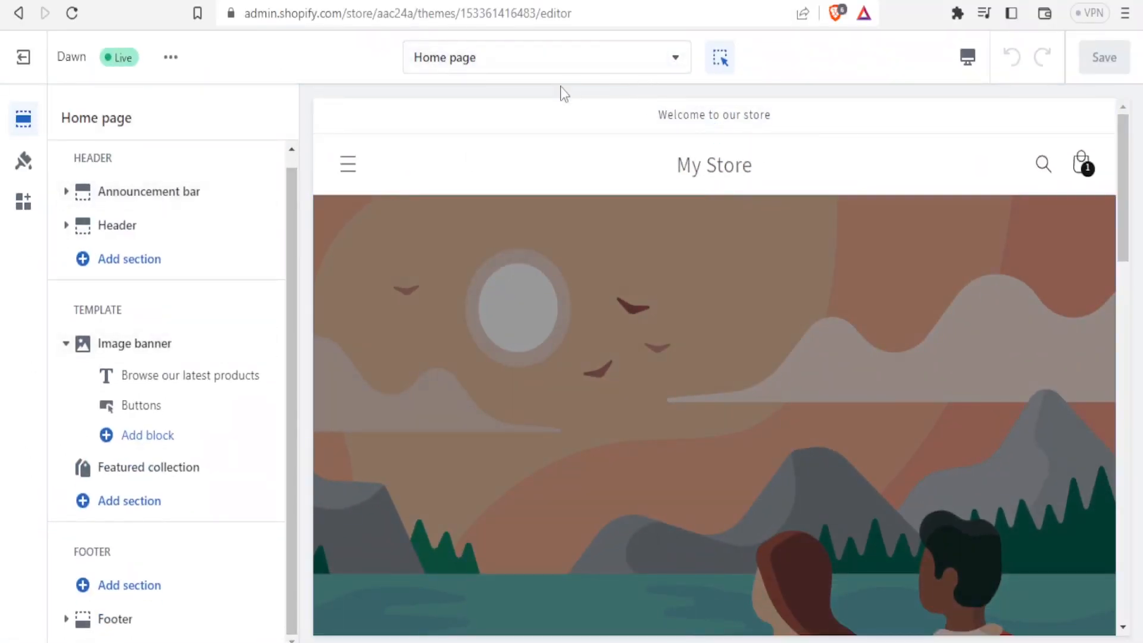
pyautogui.click(678, 62)
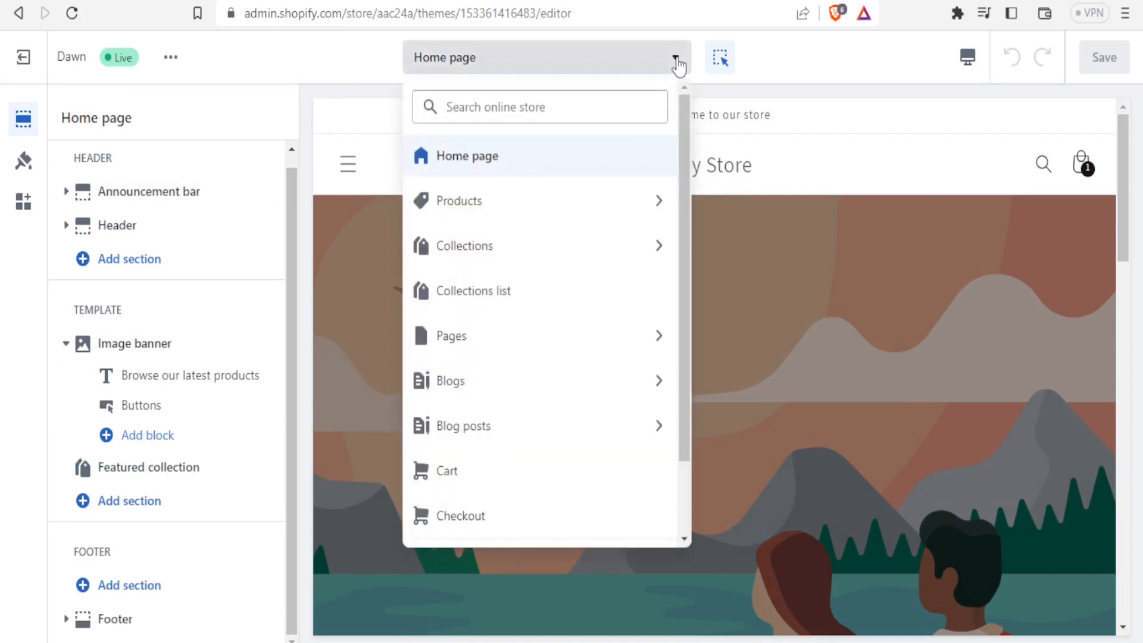
pyautogui.moveTo(683, 120); pyautogui.dragTo(691, 215)
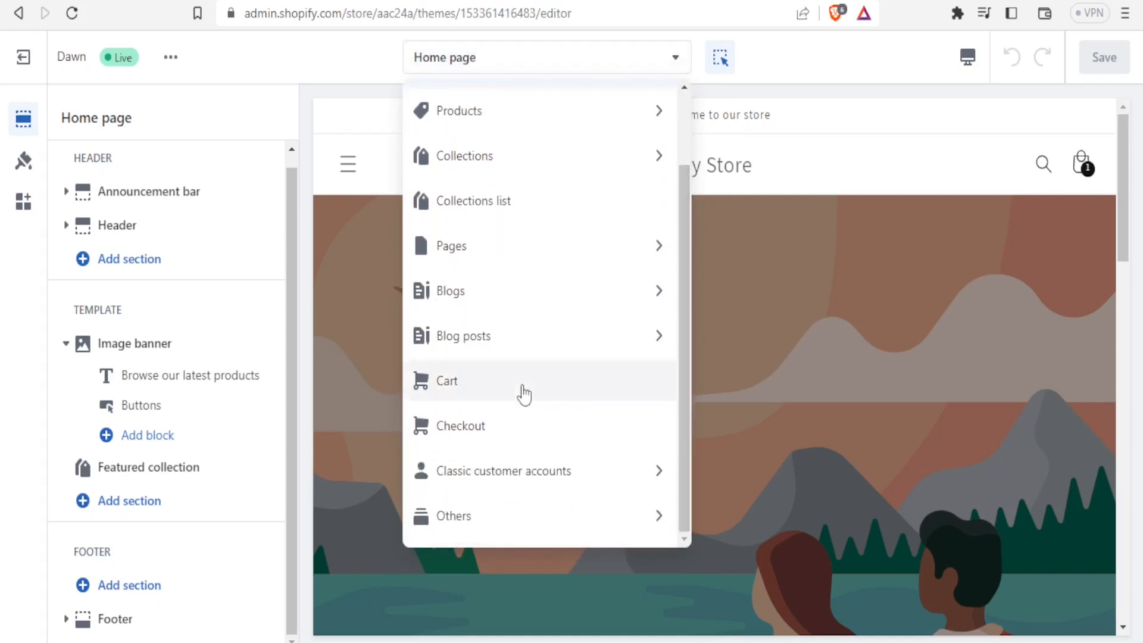
pyautogui.click(480, 429)
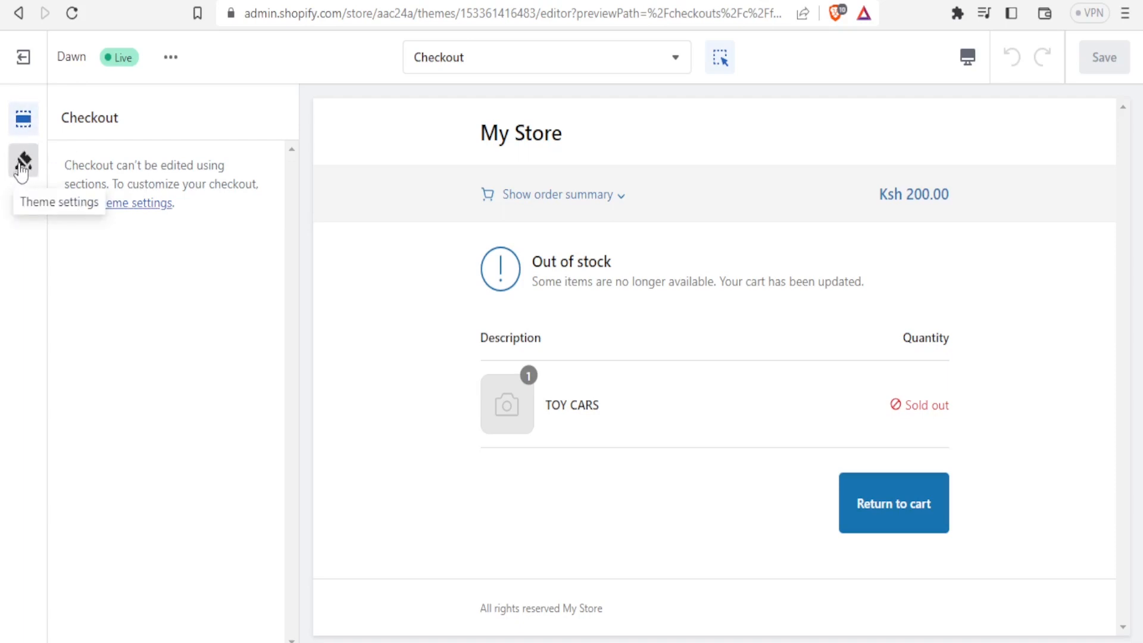
# - Open the theme settings from the checkout notice and go to the Checkout section's banner options
pyautogui.click(129, 207)
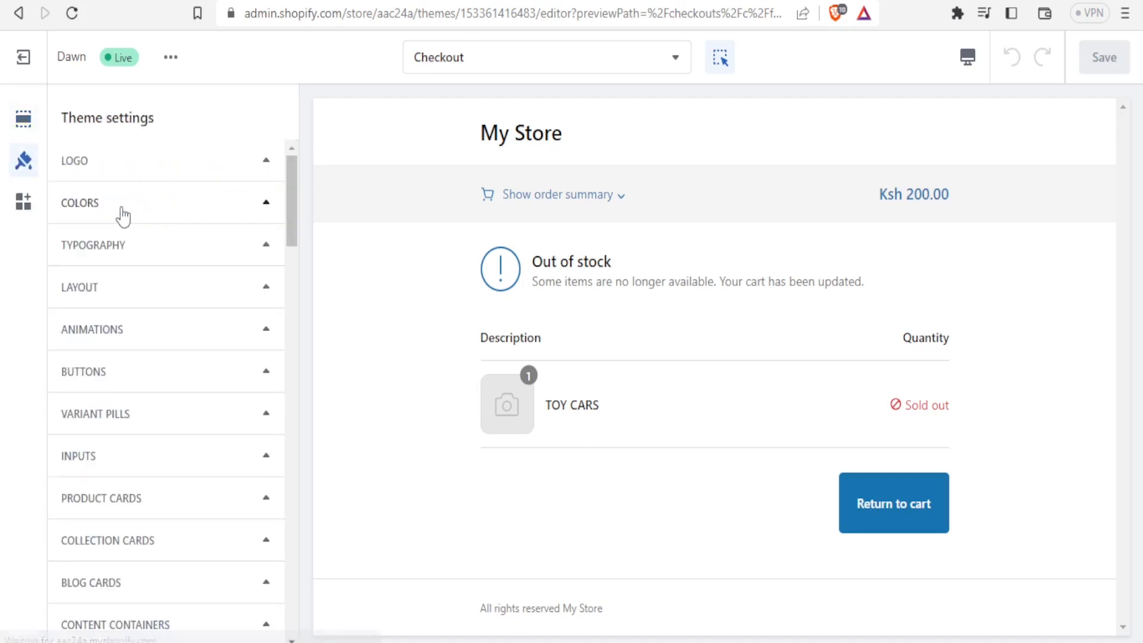
pyautogui.moveTo(295, 169); pyautogui.dragTo(311, 306)
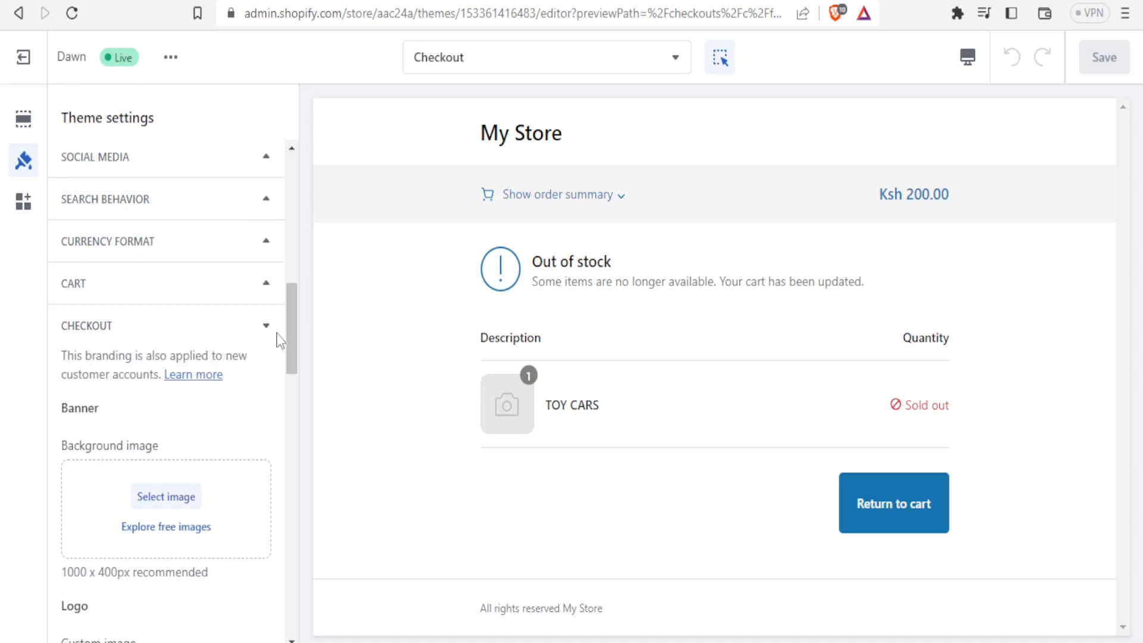
pyautogui.moveTo(290, 327); pyautogui.dragTo(291, 341)
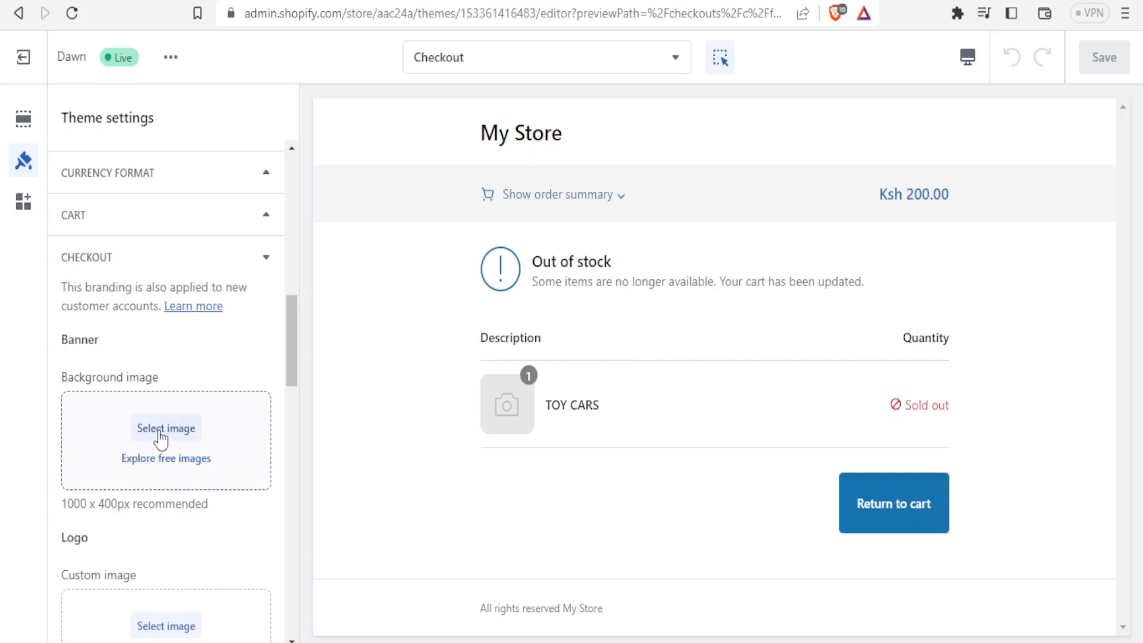
pyautogui.click(132, 459)
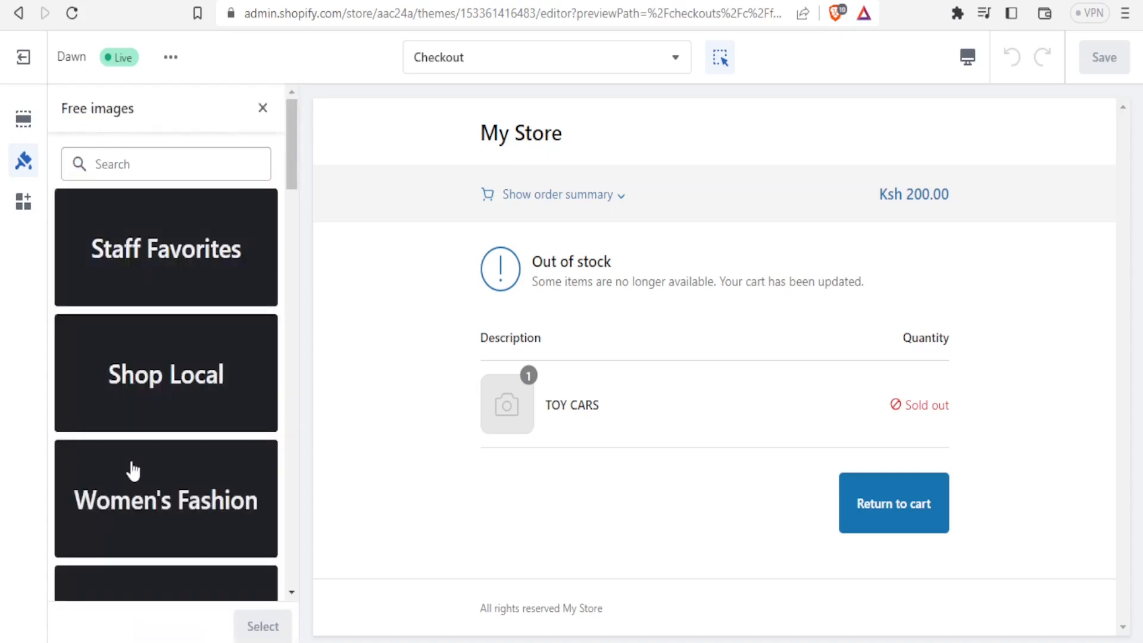
pyautogui.moveTo(293, 164)
pyautogui.mouseDown()
pyautogui.moveTo(309, 305)
pyautogui.moveTo(300, 144)
pyautogui.mouseUp()
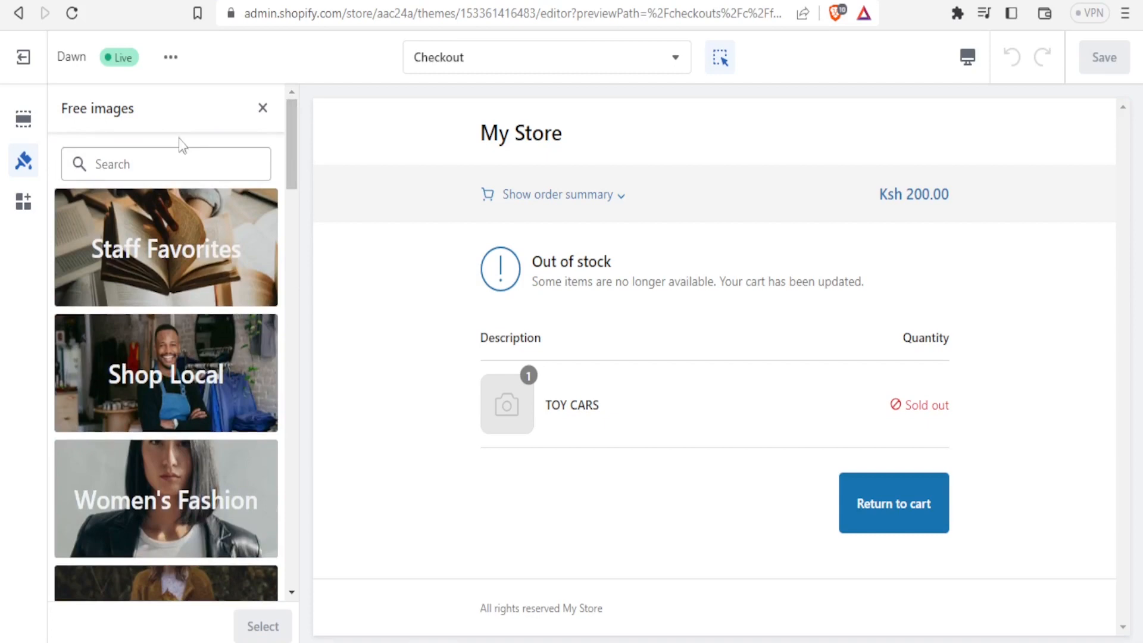
pyautogui.click(262, 108)
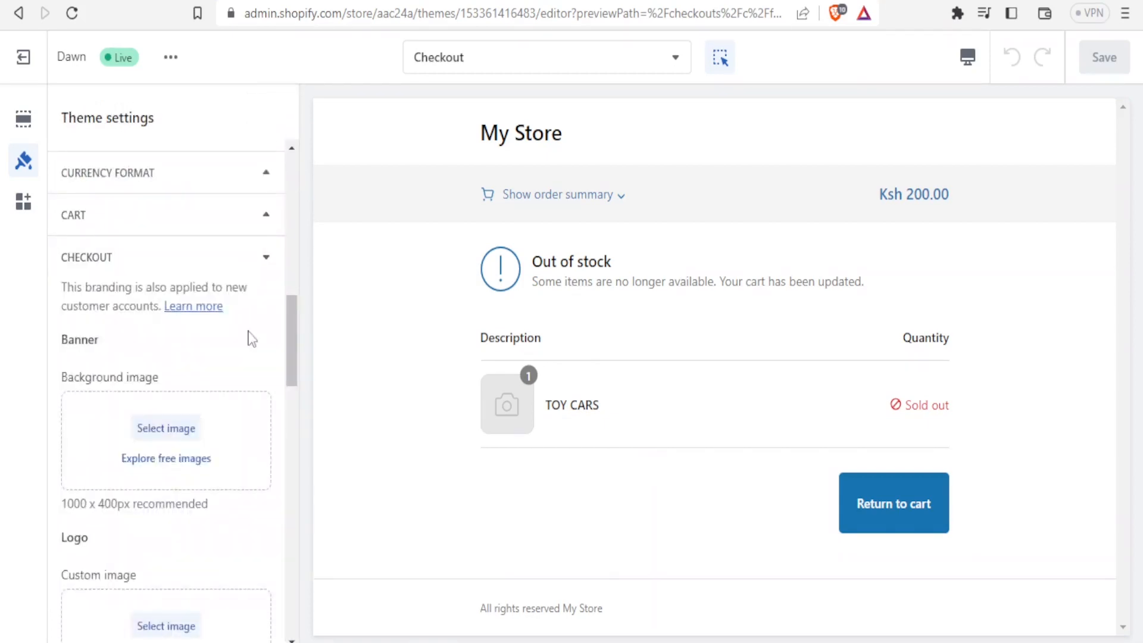
# - Upload eyestetix-studio-0Kc4r9NIlgo-unsplash-removebg-preview.png as the checkout banner's background image and save the theme
pyautogui.click(166, 428)
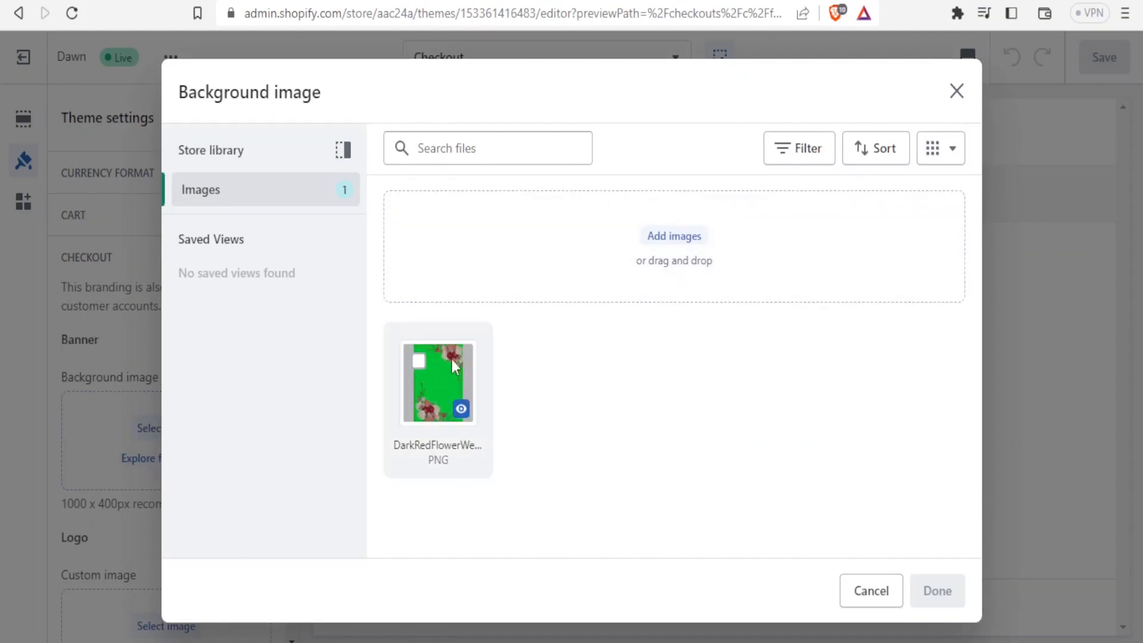
pyautogui.click(668, 237)
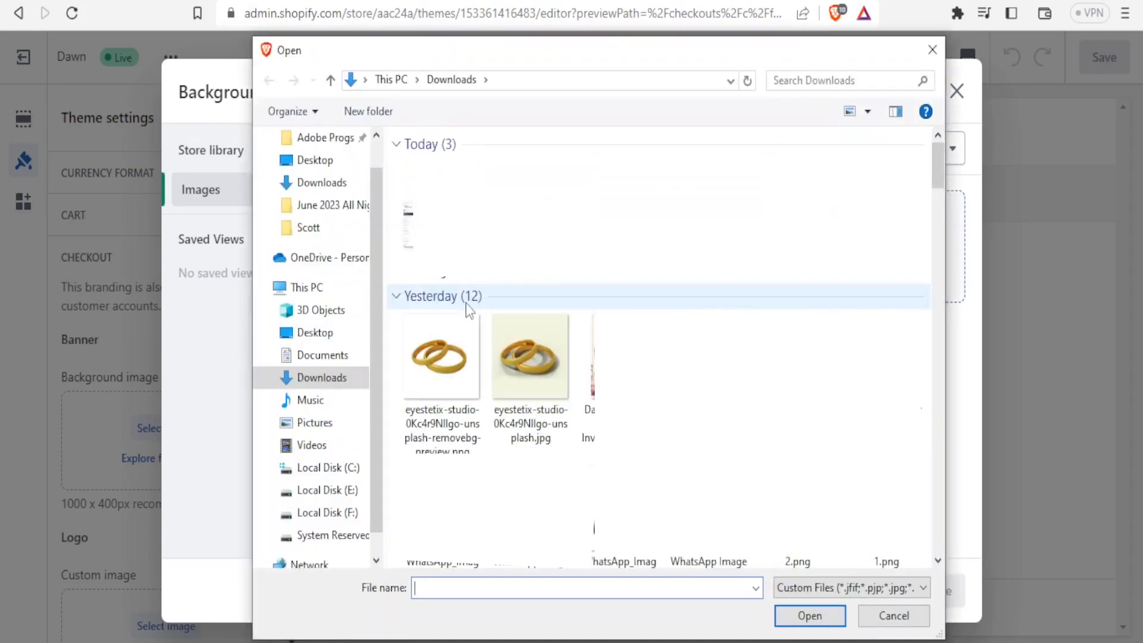
pyautogui.click(451, 375)
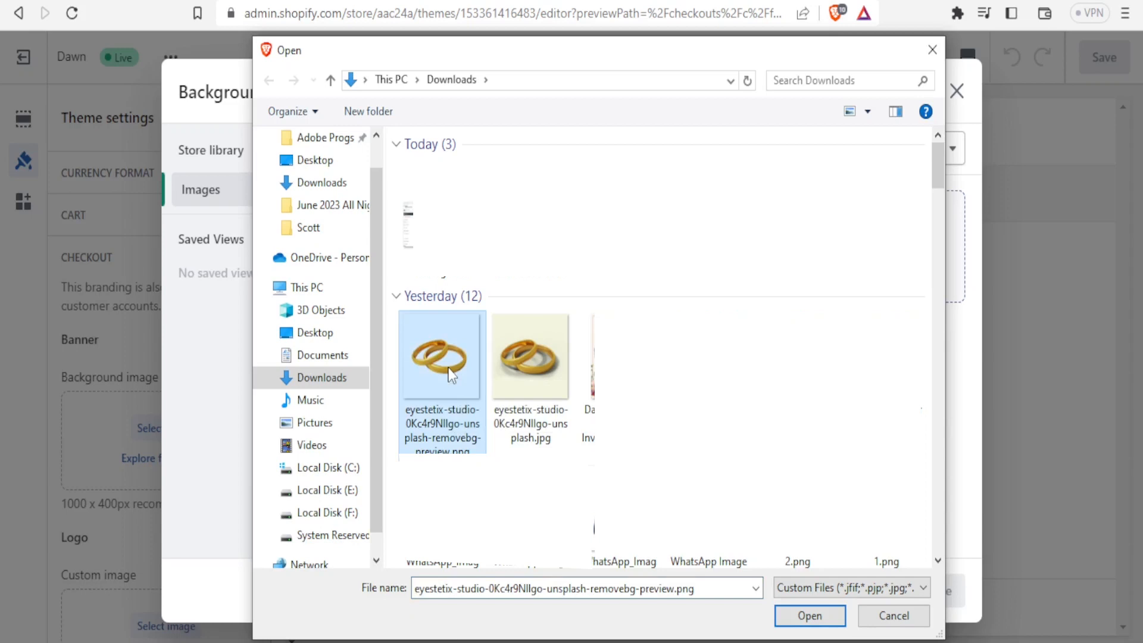
pyautogui.click(821, 621)
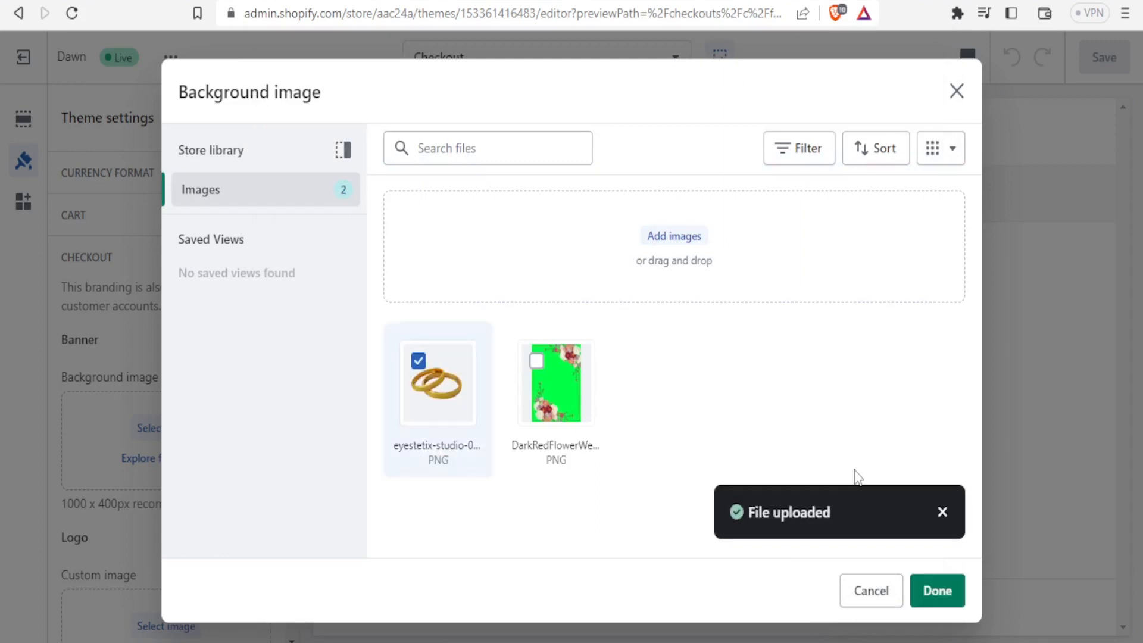
pyautogui.click(932, 592)
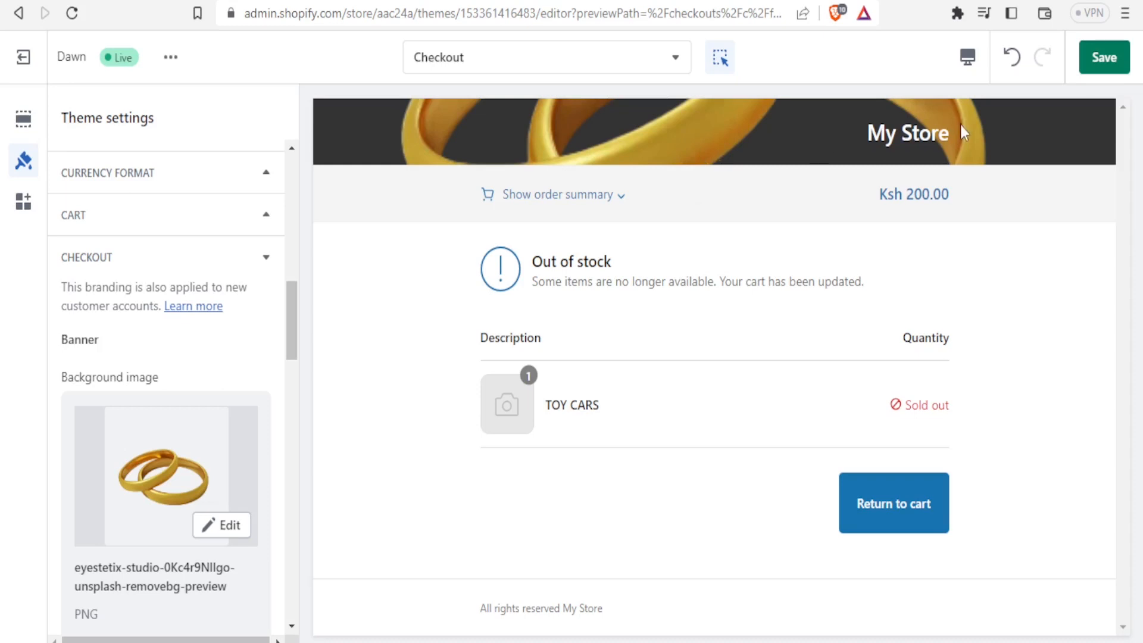
pyautogui.click(1110, 61)
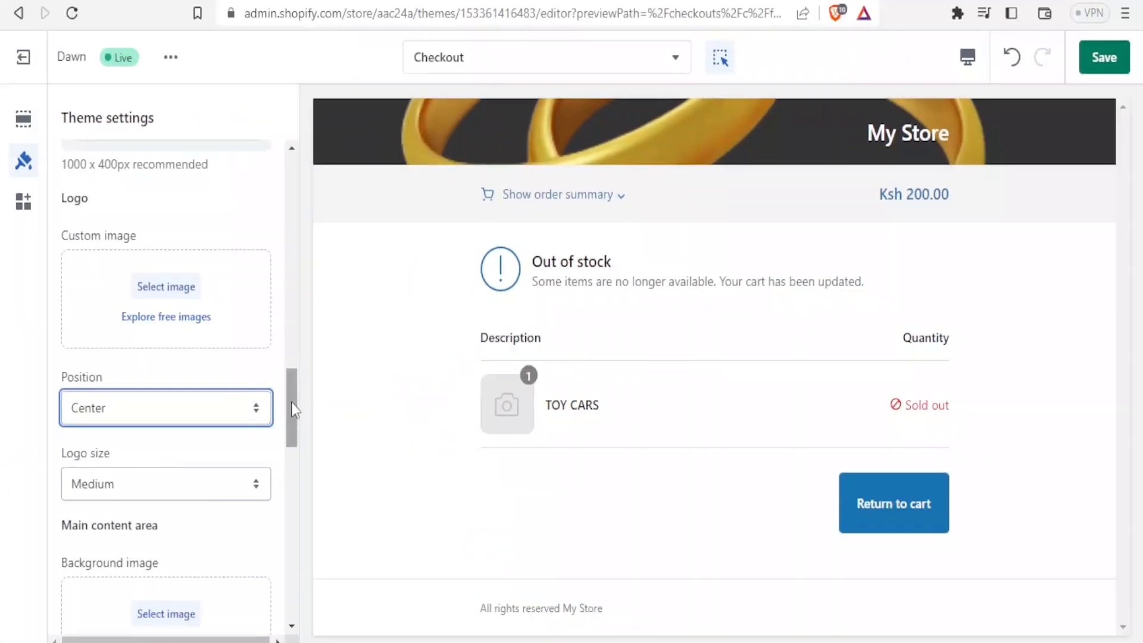
# - Set the checkout logo's position to Left
pyautogui.moveTo(291, 407)
pyautogui.mouseDown()
pyautogui.moveTo(292, 391)
pyautogui.moveTo(292, 411)
pyautogui.mouseUp()
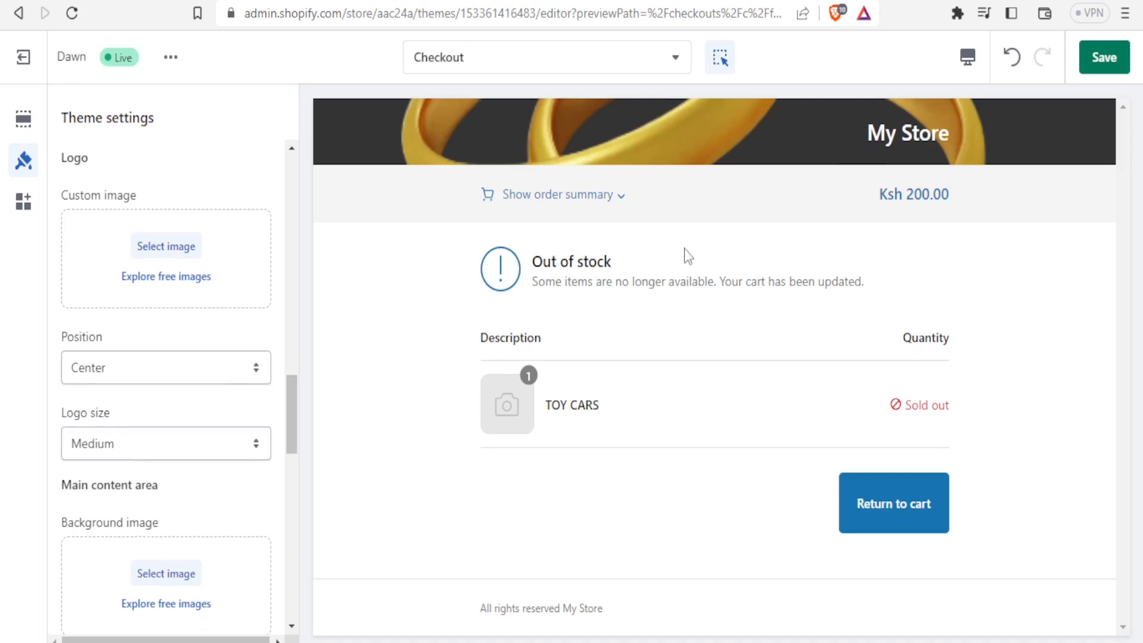
pyautogui.click(257, 372)
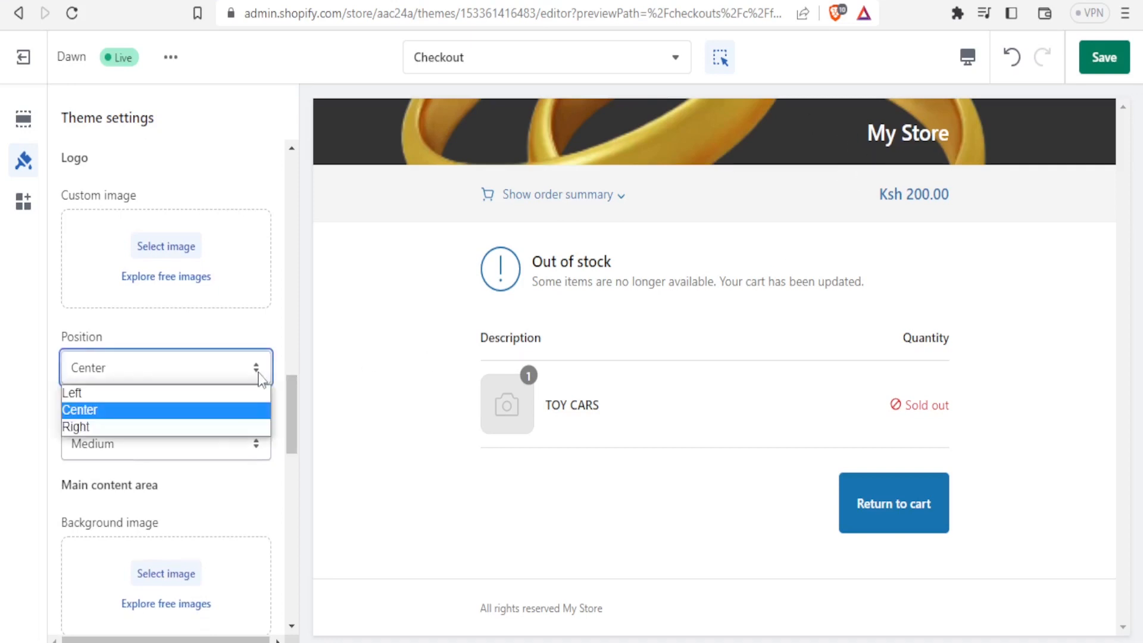
pyautogui.click(187, 411)
pyautogui.click(207, 361)
pyautogui.click(116, 398)
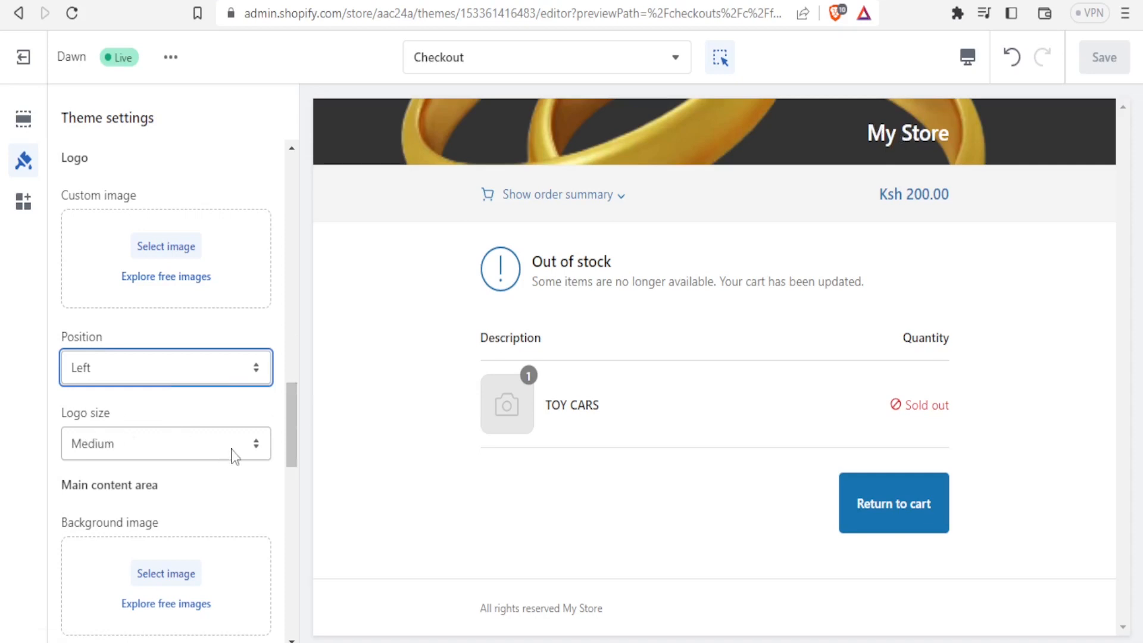
# - Set the checkout logo size to Small and save the theme
pyautogui.click(256, 451)
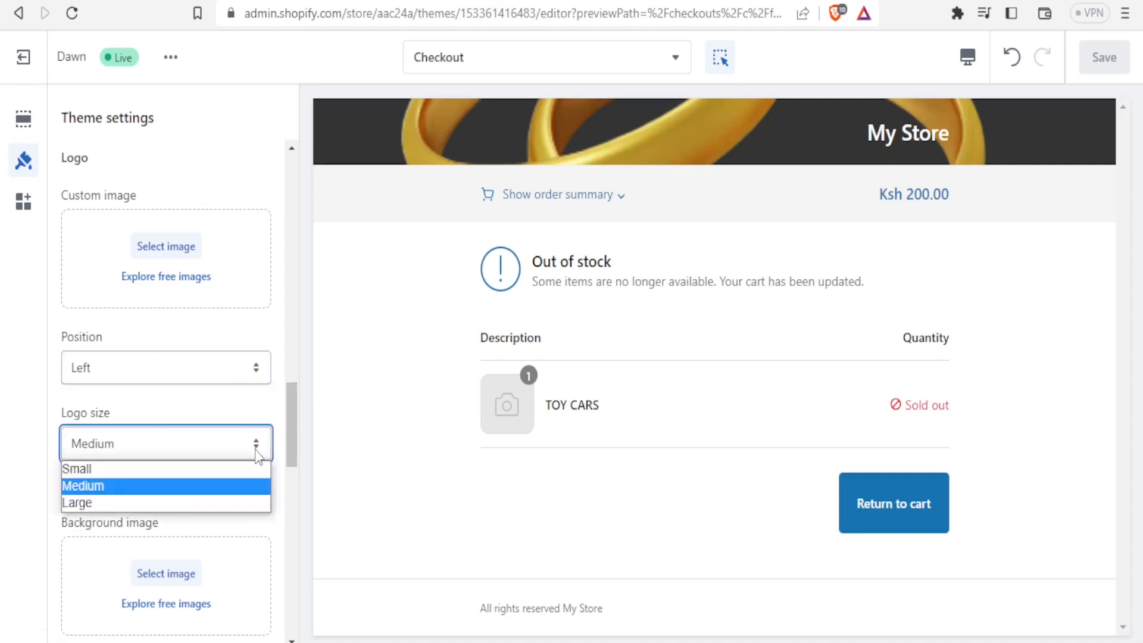
pyautogui.click(165, 476)
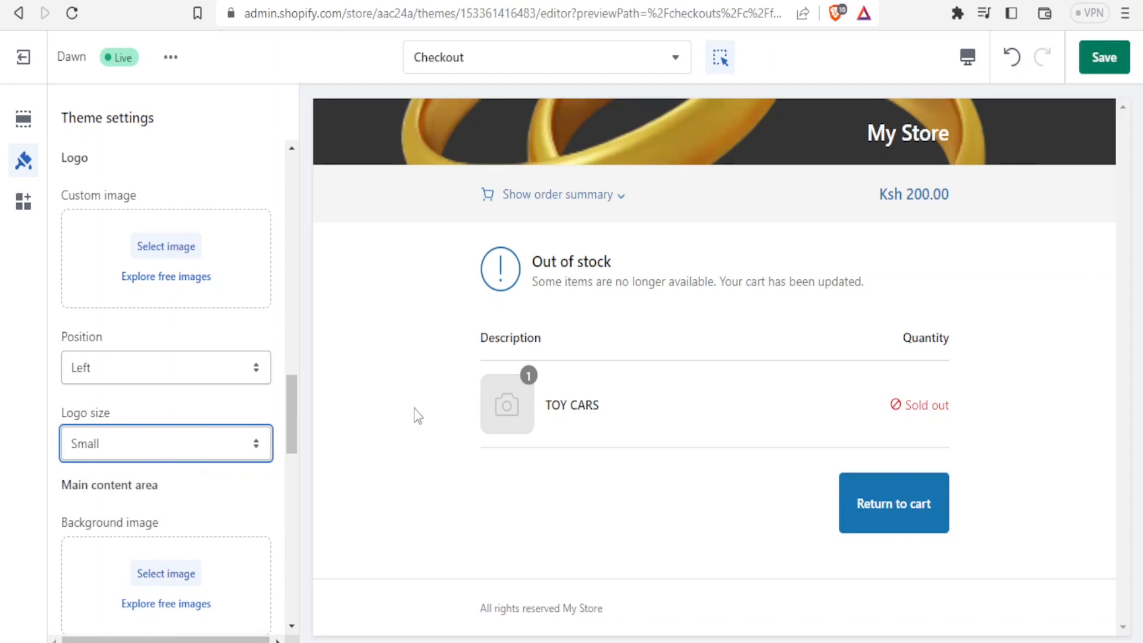
pyautogui.click(1098, 63)
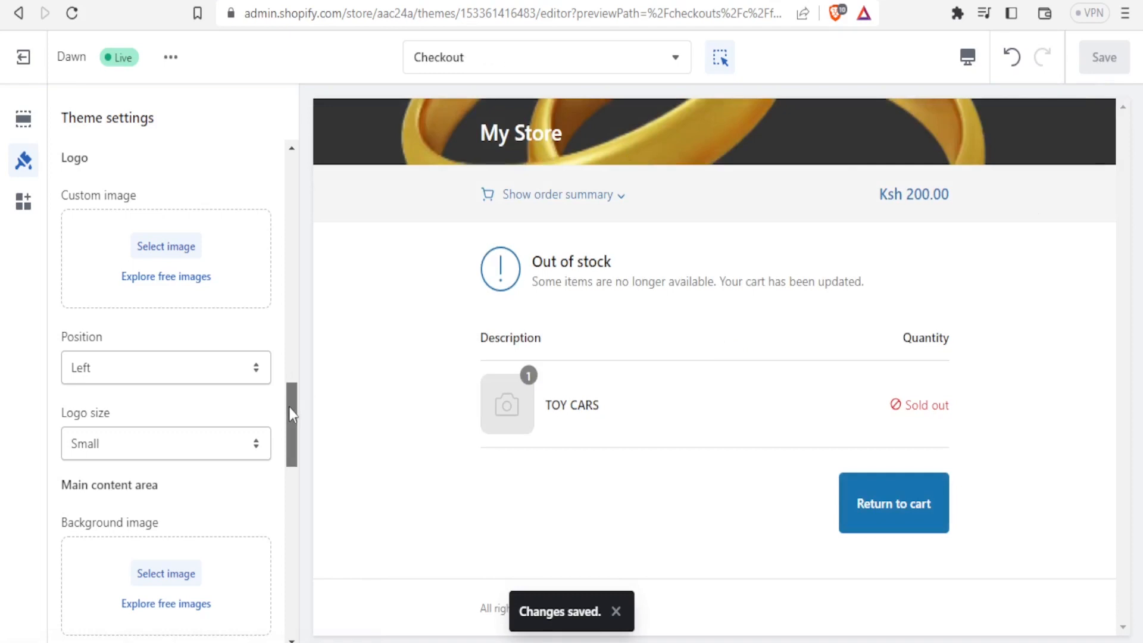
# - Set the gold rings image from the store library as the main content area's background image
pyautogui.scroll(-2, 288, 411)
pyautogui.moveTo(288, 415); pyautogui.dragTo(289, 429)
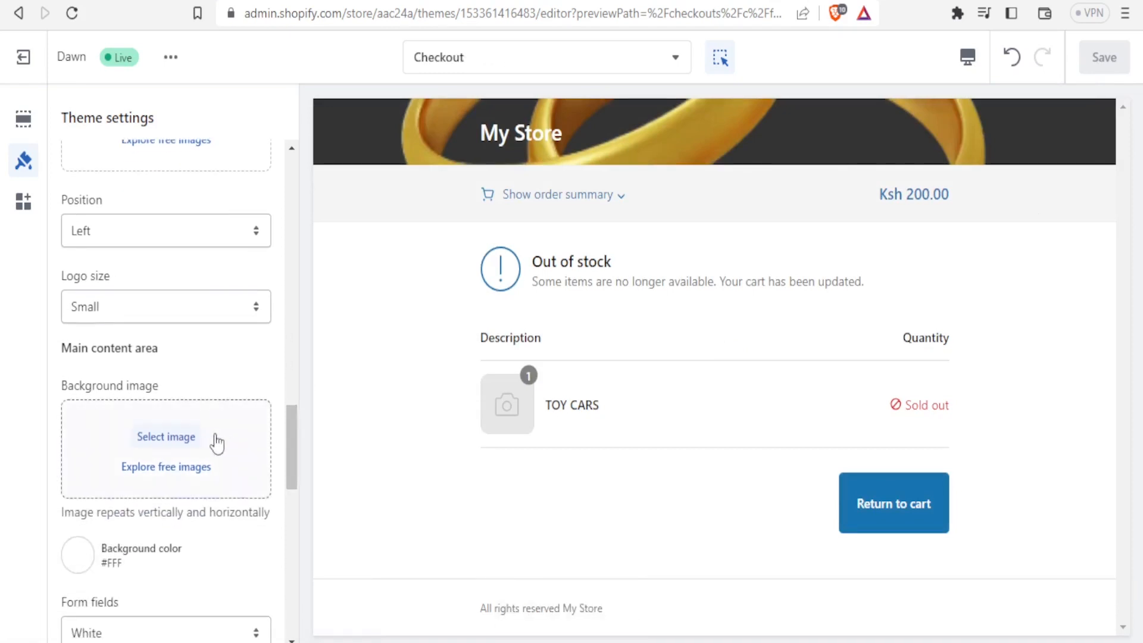
pyautogui.click(176, 443)
pyautogui.click(438, 386)
pyautogui.click(940, 597)
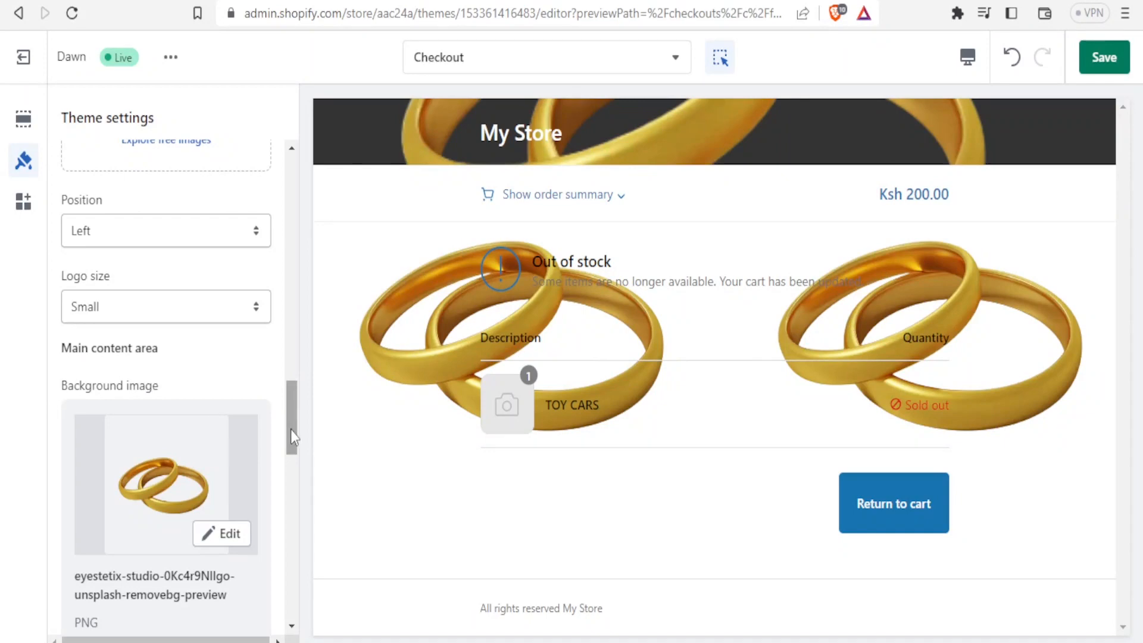
# - Remove the background image from the checkout's main content area
pyautogui.moveTo(292, 438); pyautogui.dragTo(293, 451)
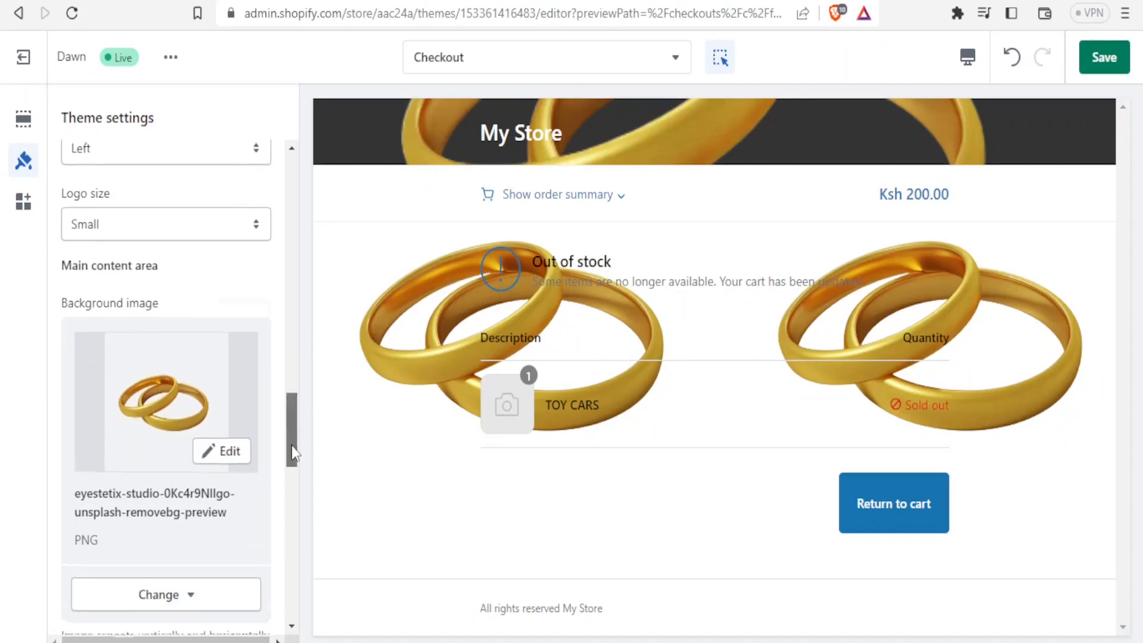
pyautogui.scroll(-2, 292, 459)
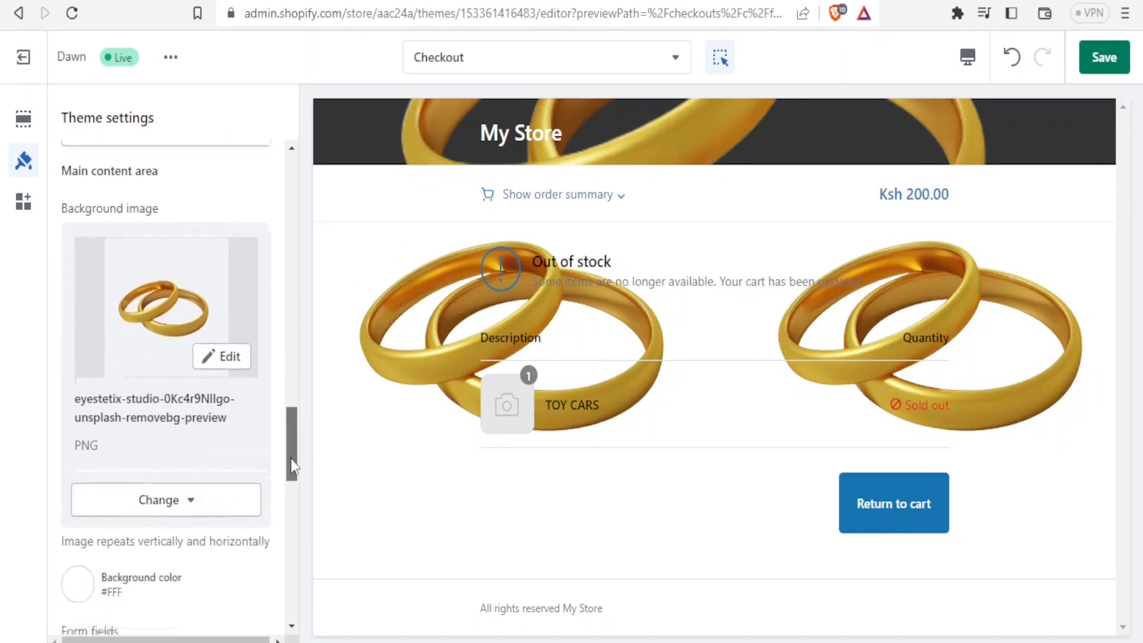
pyautogui.click(204, 480)
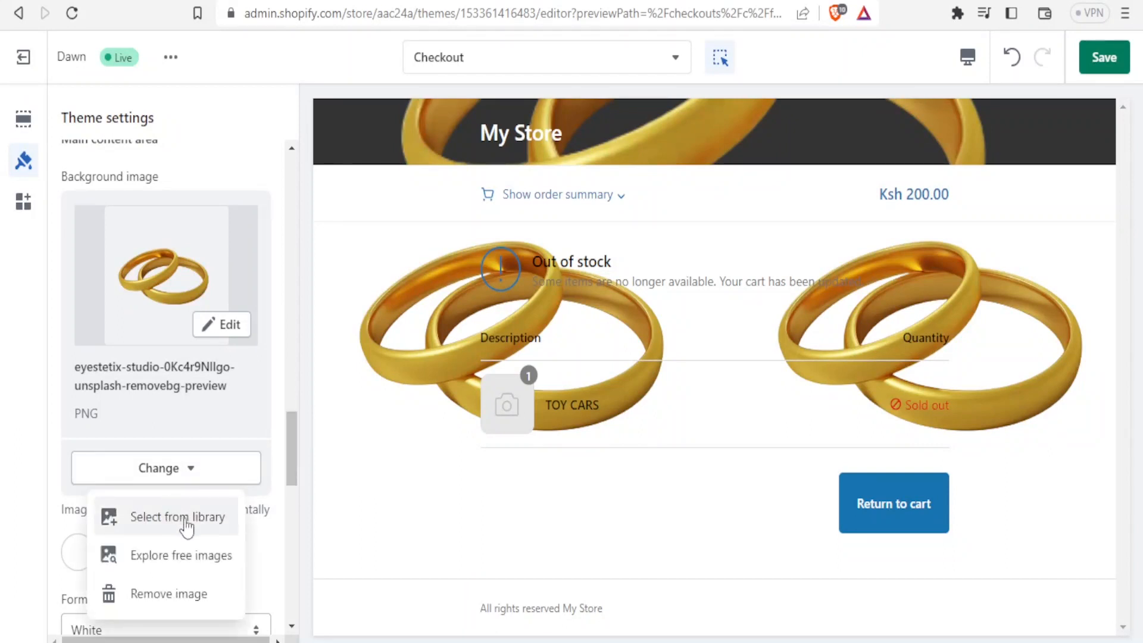
pyautogui.click(173, 594)
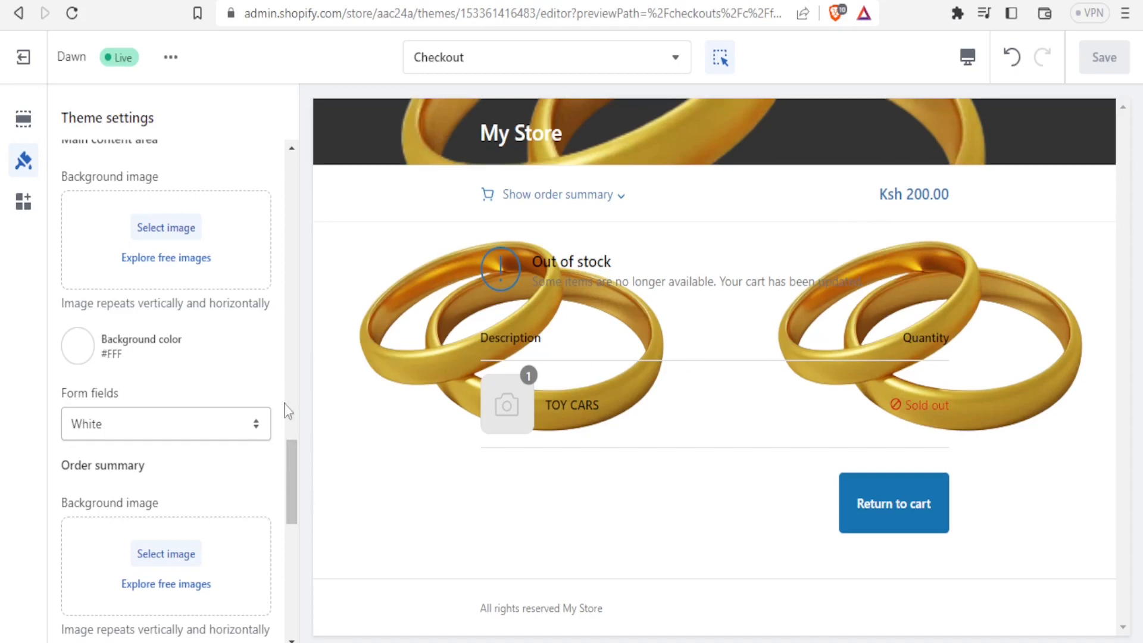
# - Set the main content area's background color to the blue #1773B0 and save the theme
pyautogui.moveTo(291, 460); pyautogui.dragTo(288, 444)
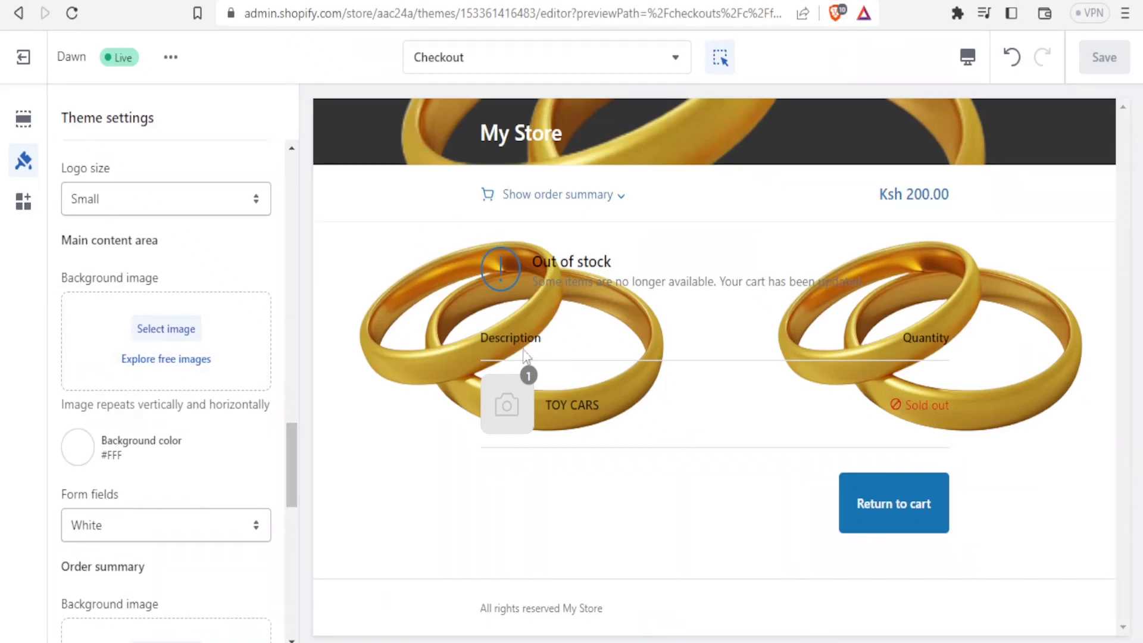
pyautogui.click(81, 458)
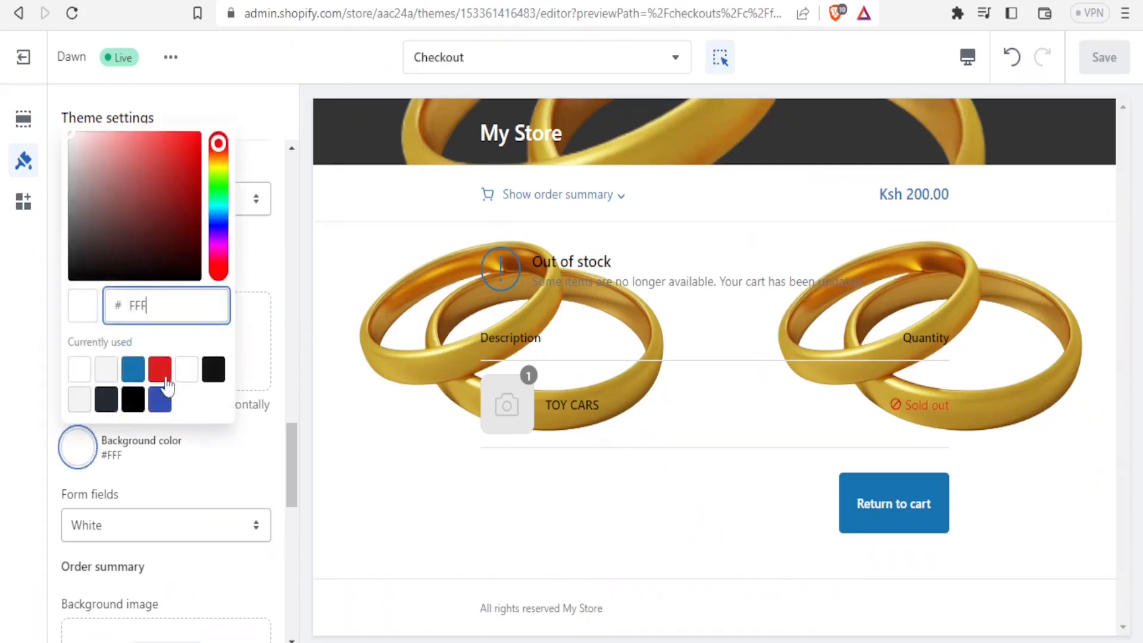
pyautogui.click(160, 372)
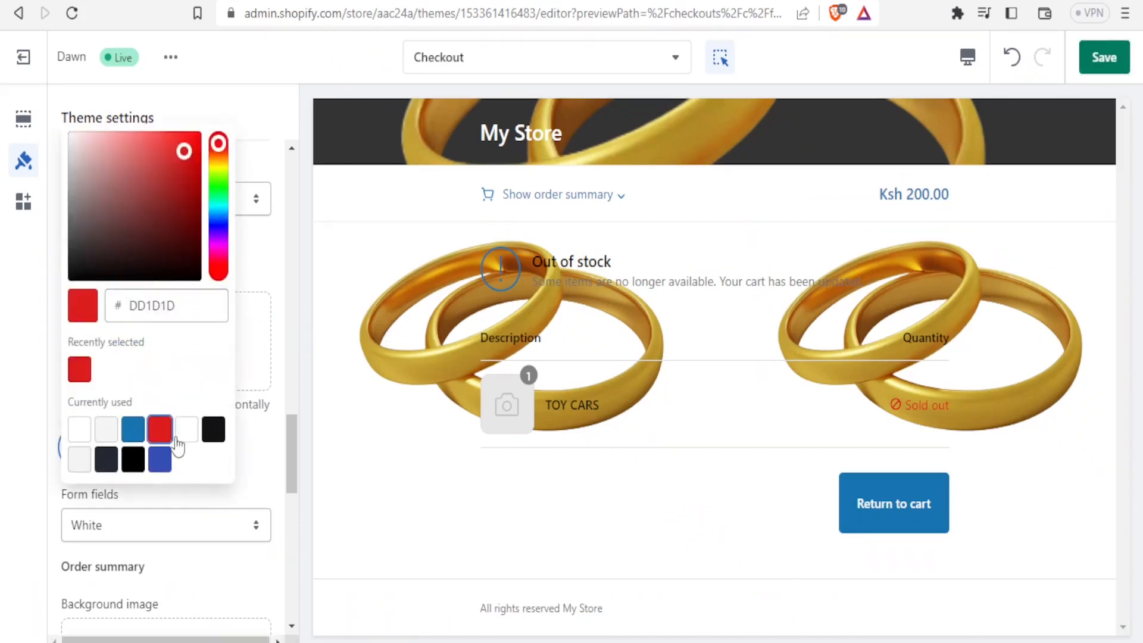
pyautogui.click(133, 430)
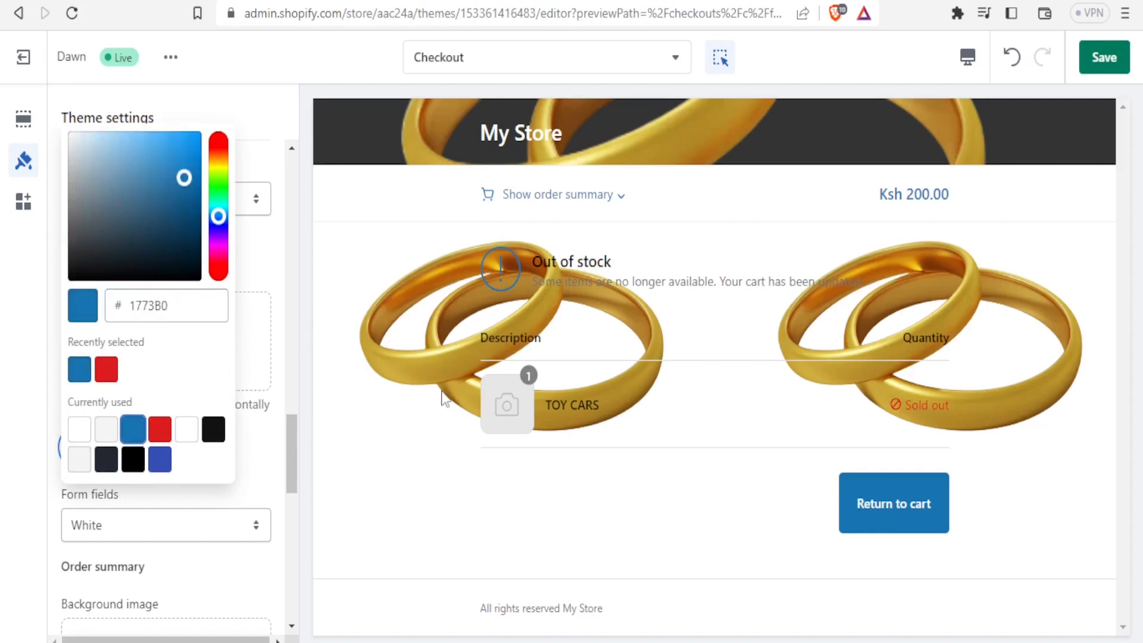
pyautogui.click(1102, 73)
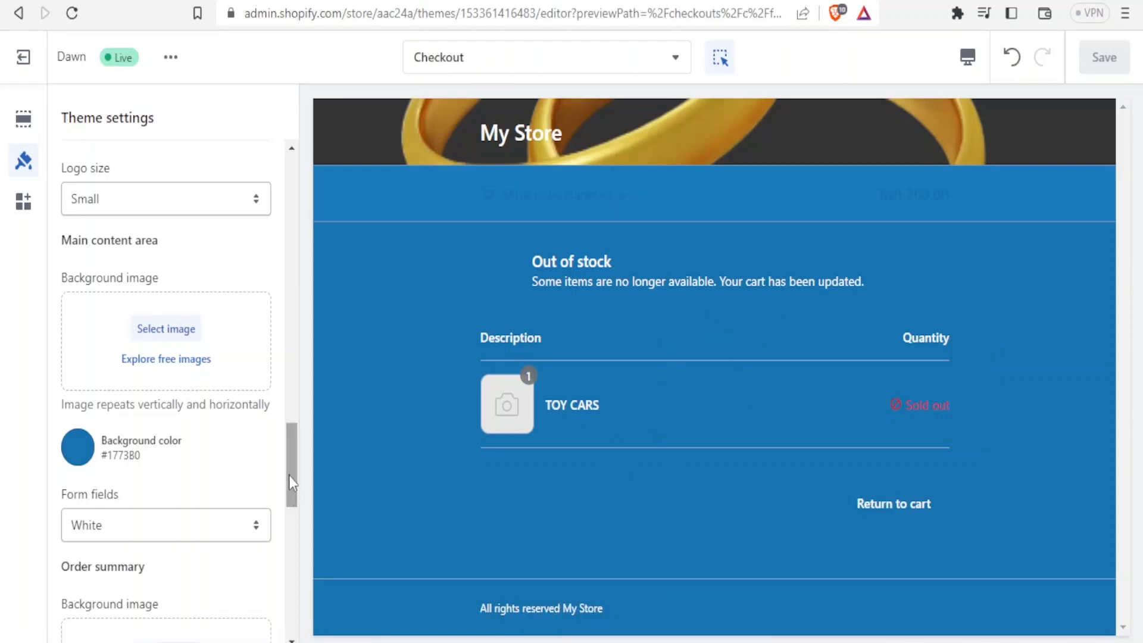
# - Set the checkout's headings font to Playball and save the theme
pyautogui.moveTo(293, 479); pyautogui.dragTo(293, 524)
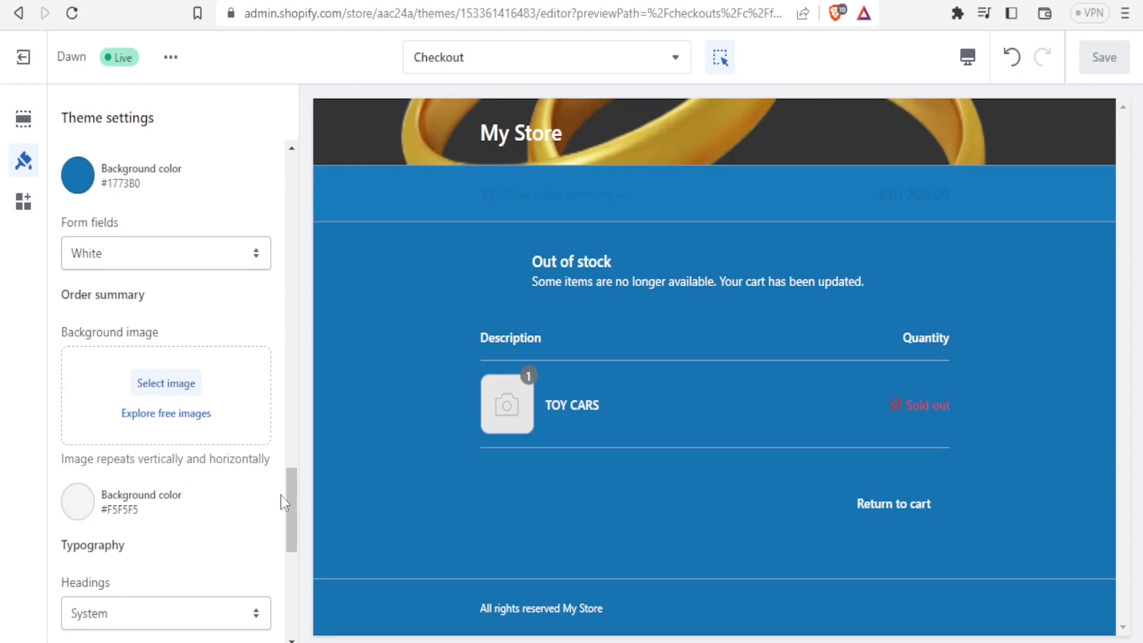
pyautogui.scroll(-3, 292, 535)
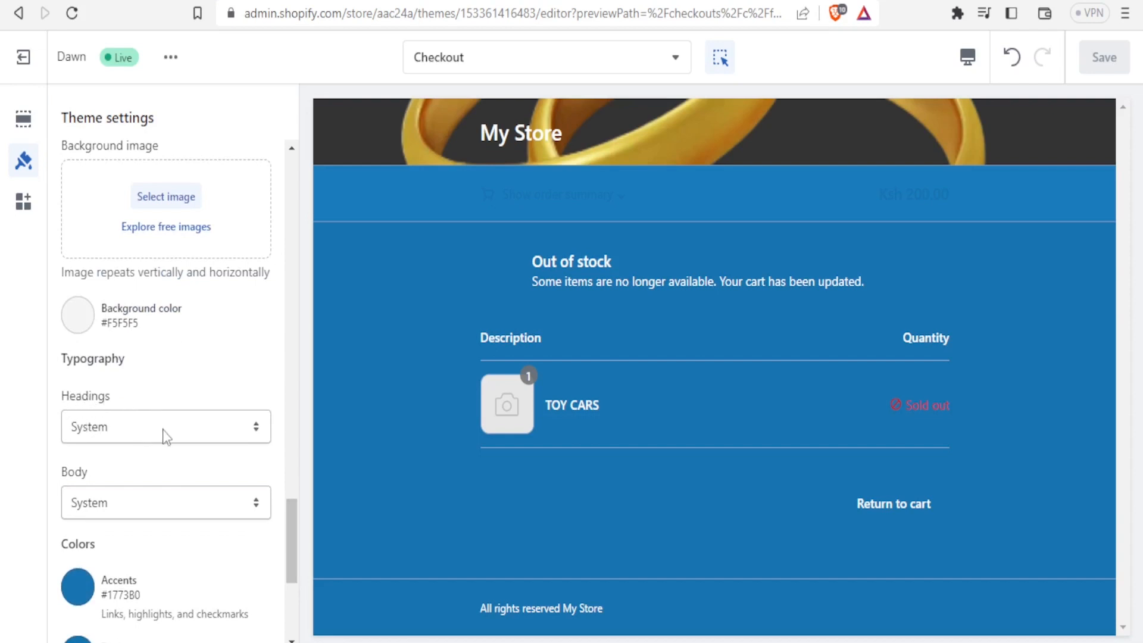
pyautogui.click(253, 431)
pyautogui.click(250, 436)
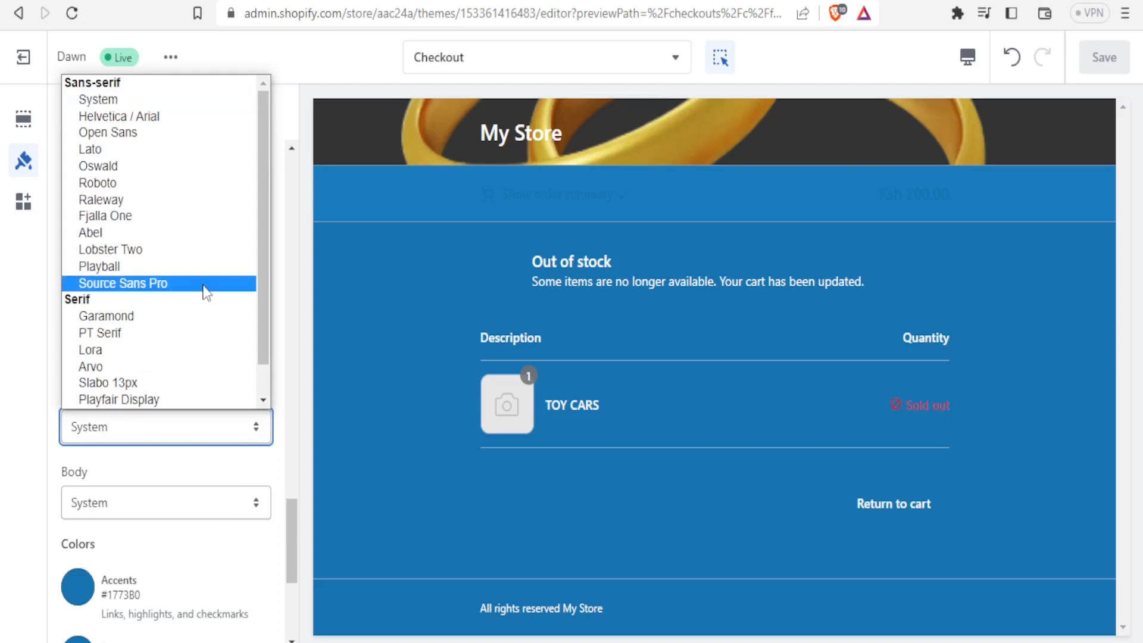
pyautogui.click(192, 266)
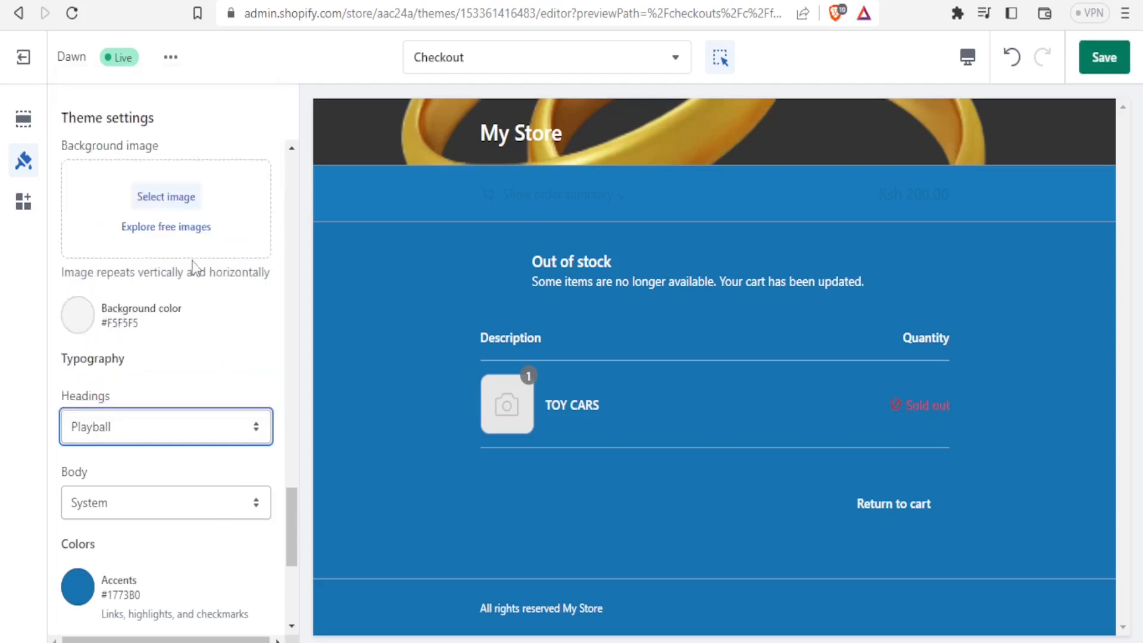
pyautogui.click(1105, 56)
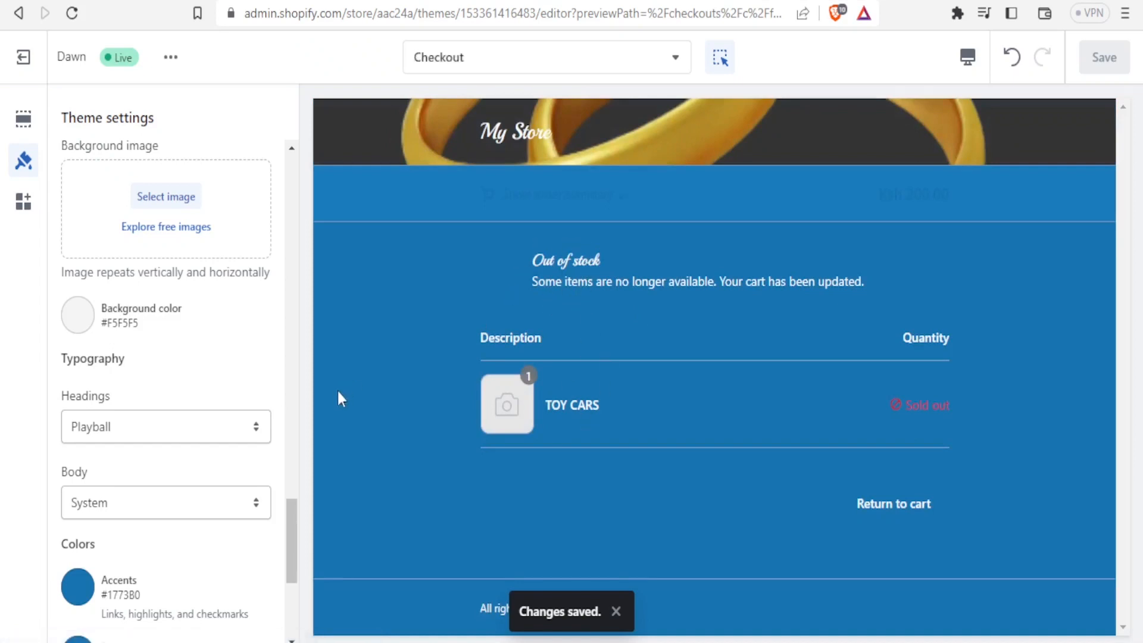
# - Change the checkout's headings font to Glegoo
pyautogui.click(255, 436)
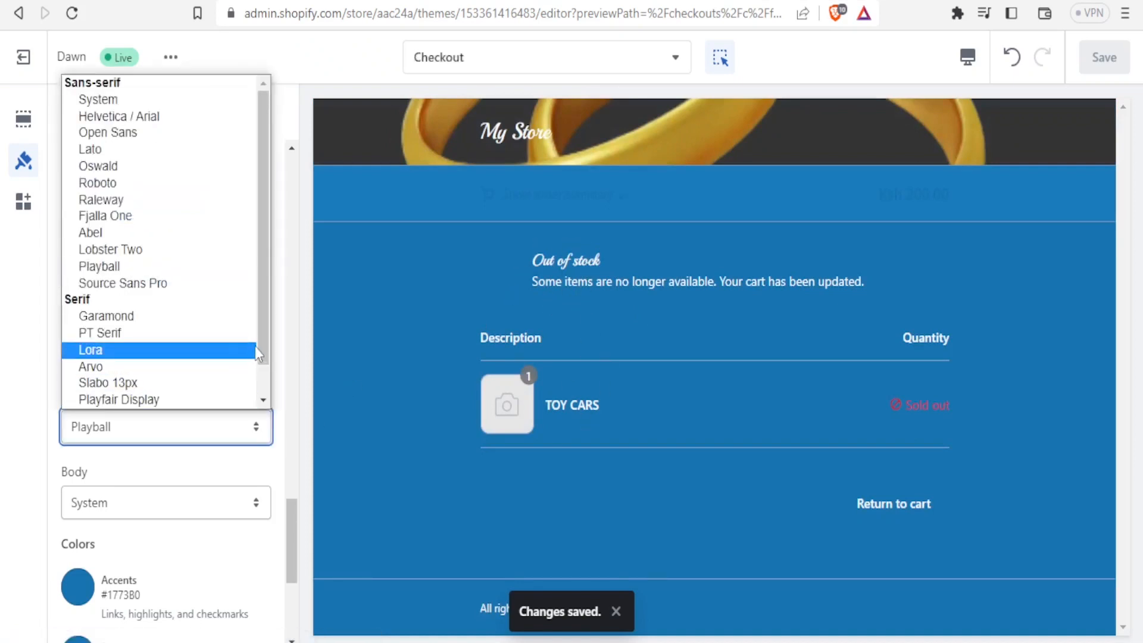
pyautogui.moveTo(264, 334); pyautogui.dragTo(263, 383)
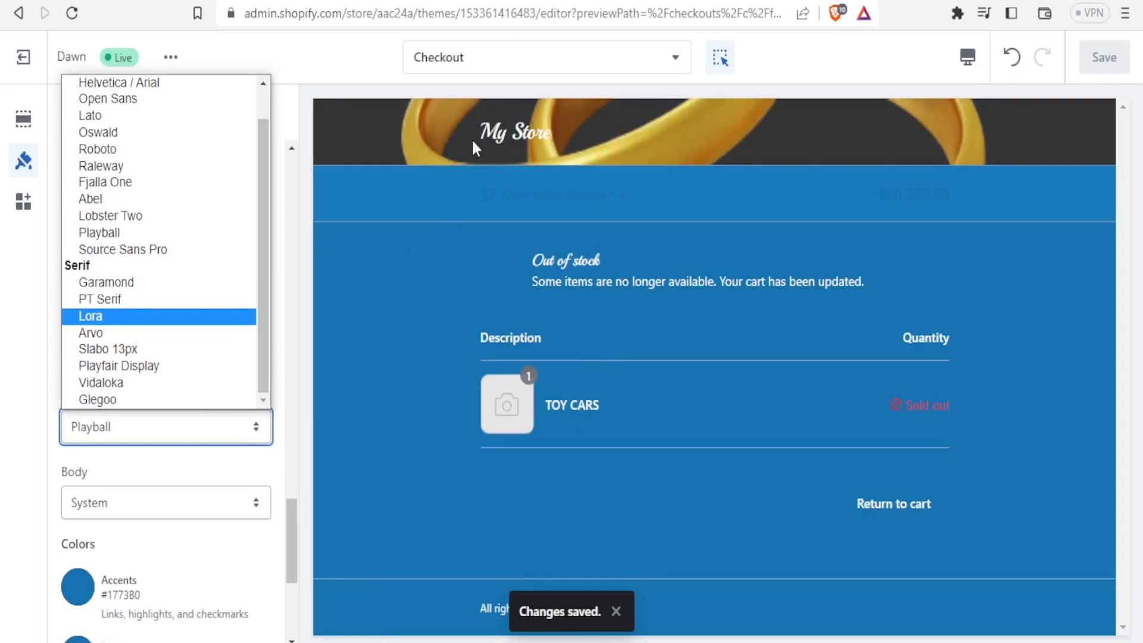
pyautogui.click(127, 406)
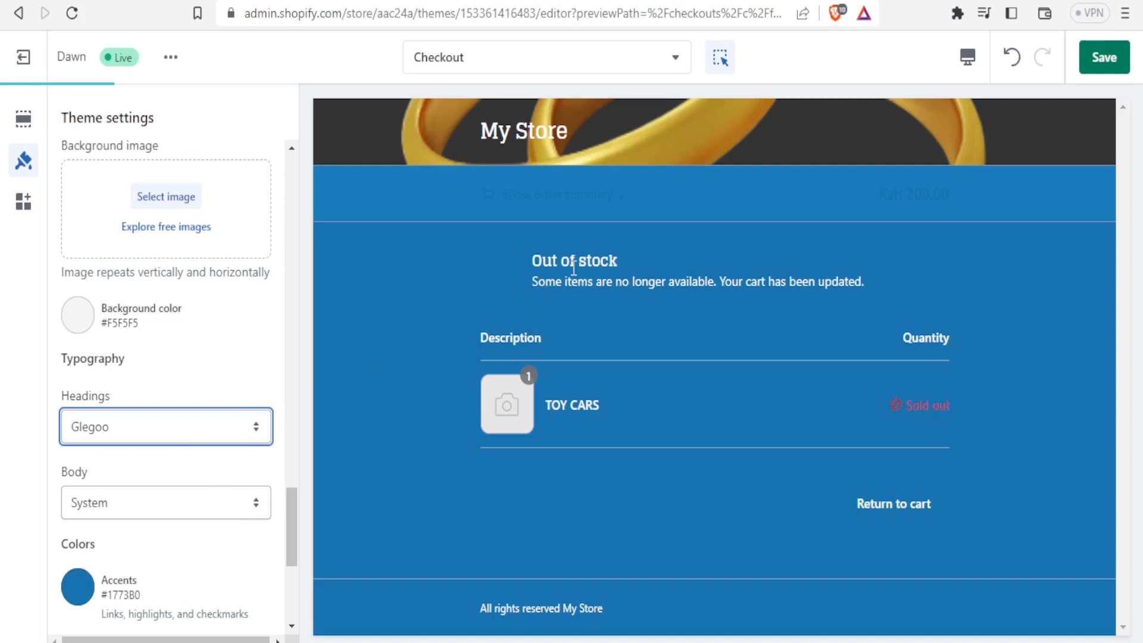
# - Set the checkout's body font to Slabo 13px and save the theme
pyautogui.moveTo(528, 277); pyautogui.dragTo(564, 279)
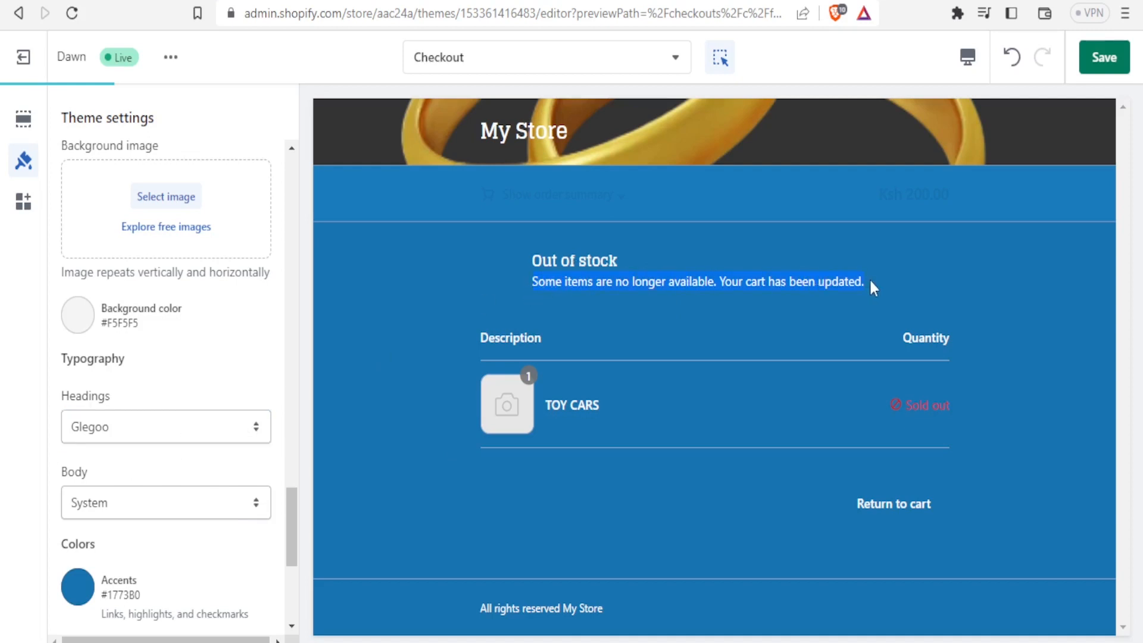
pyautogui.click(254, 507)
pyautogui.scroll(-1, 140, 466)
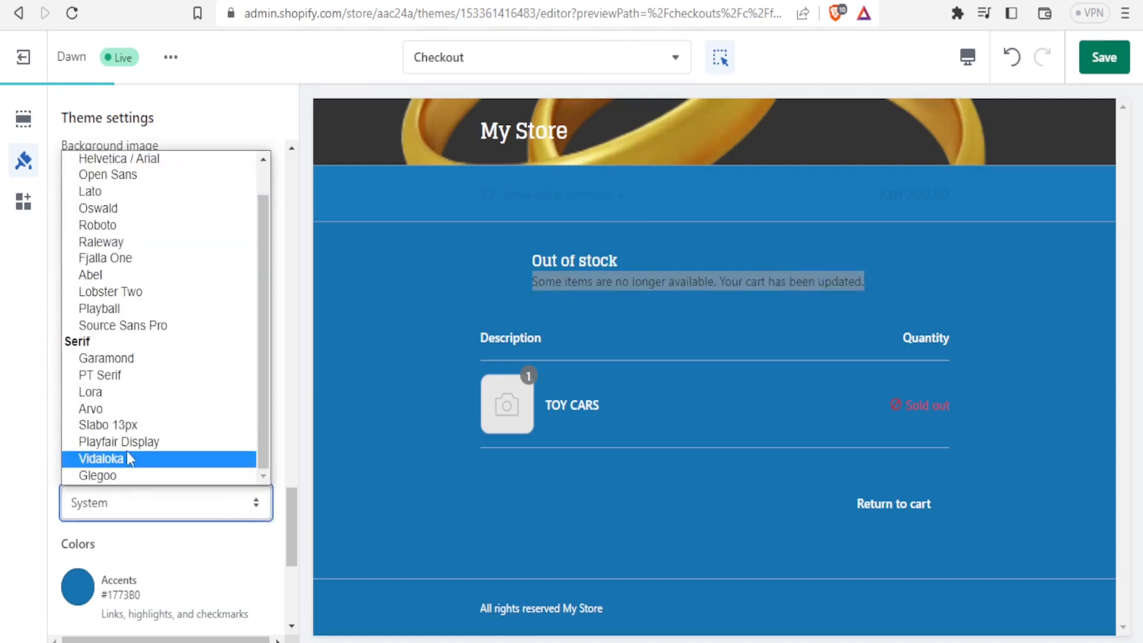
pyautogui.click(121, 426)
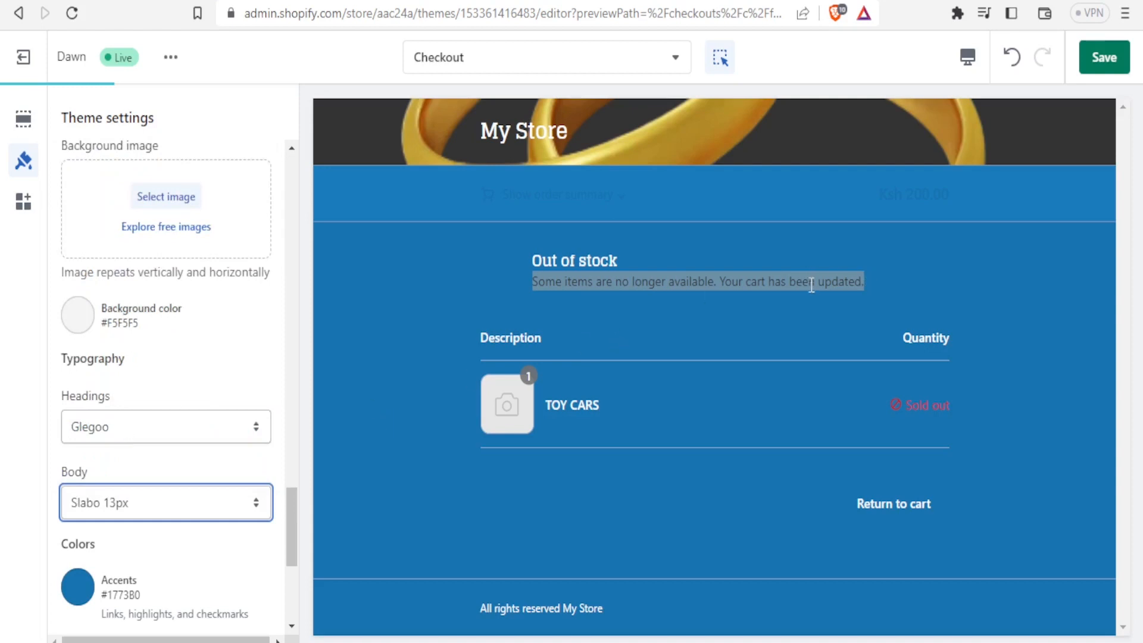
pyautogui.click(1103, 60)
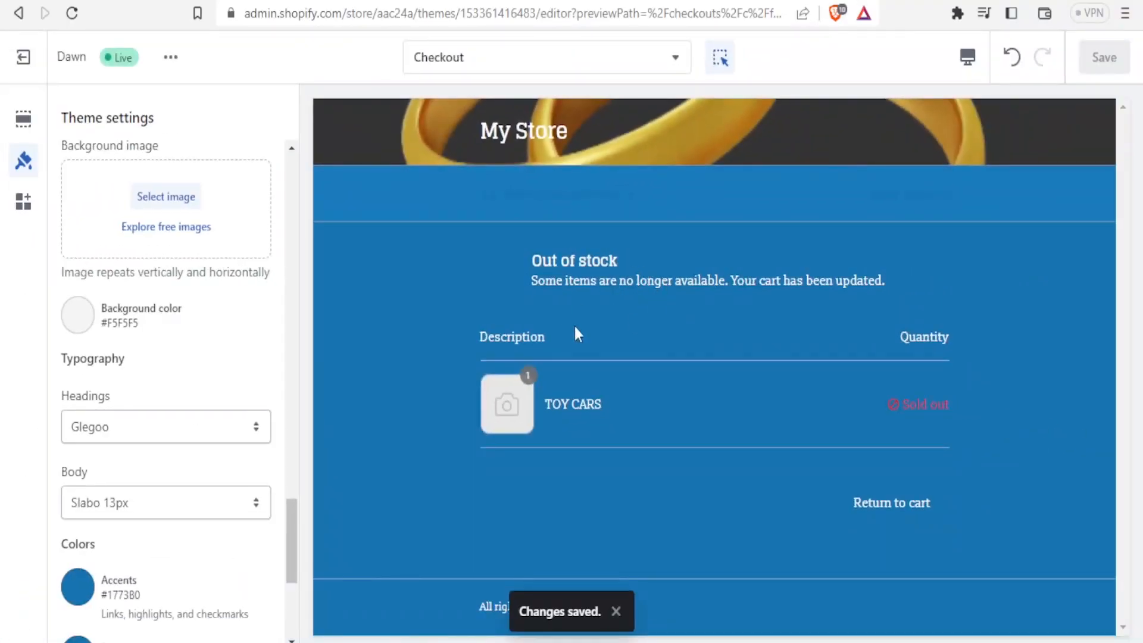
# - Change the main content area's background color to the light gray #F5F5F5
pyautogui.moveTo(294, 532); pyautogui.dragTo(294, 569)
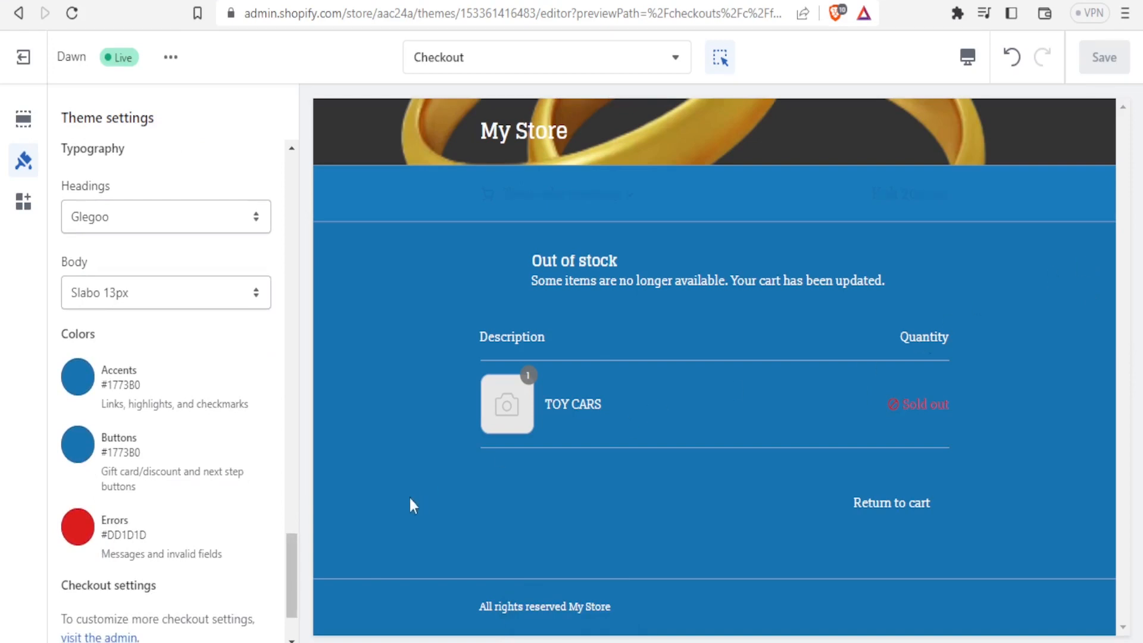
pyautogui.moveTo(293, 559); pyautogui.dragTo(291, 438)
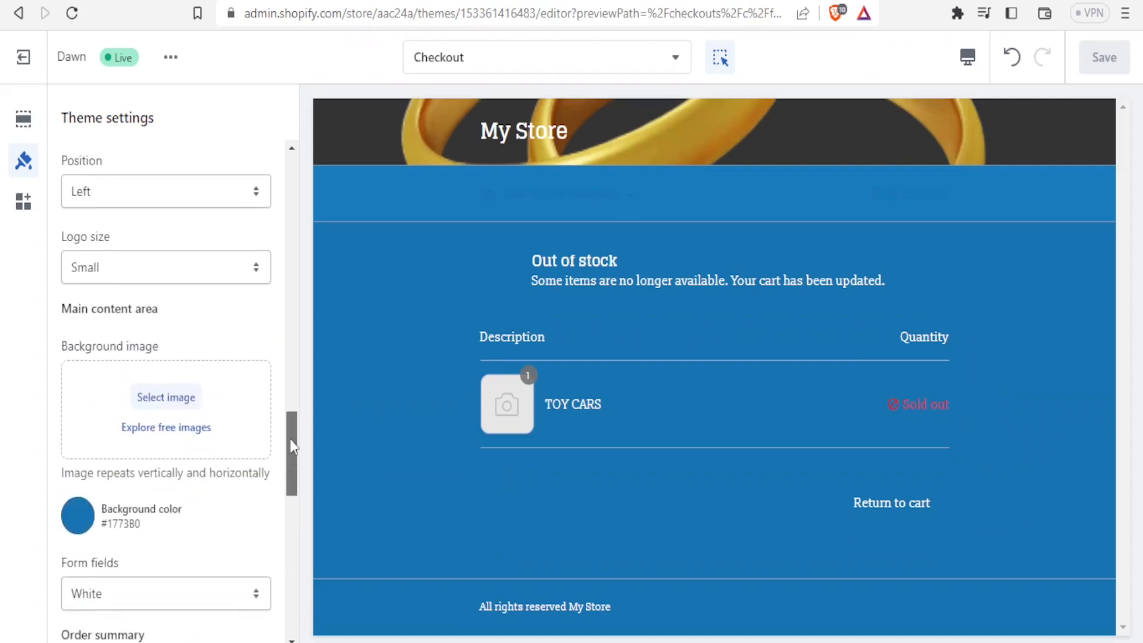
pyautogui.click(89, 525)
pyautogui.click(107, 443)
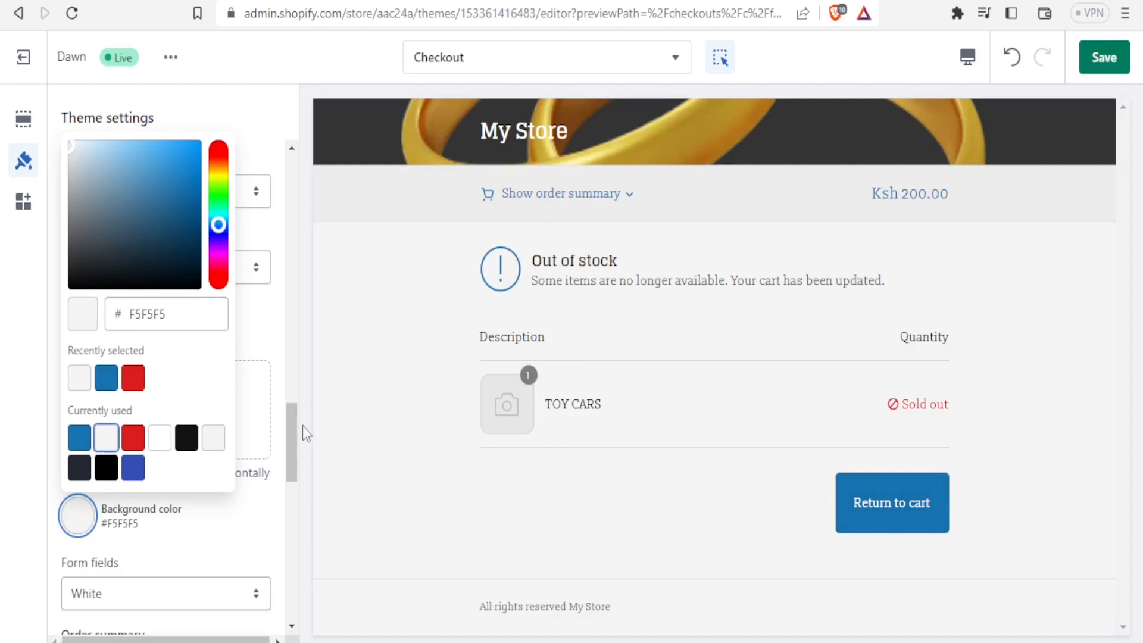
# - Set the checkout's button color to pure red #FF0000 and save the theme
pyautogui.moveTo(293, 426); pyautogui.dragTo(295, 572)
pyautogui.click(275, 492)
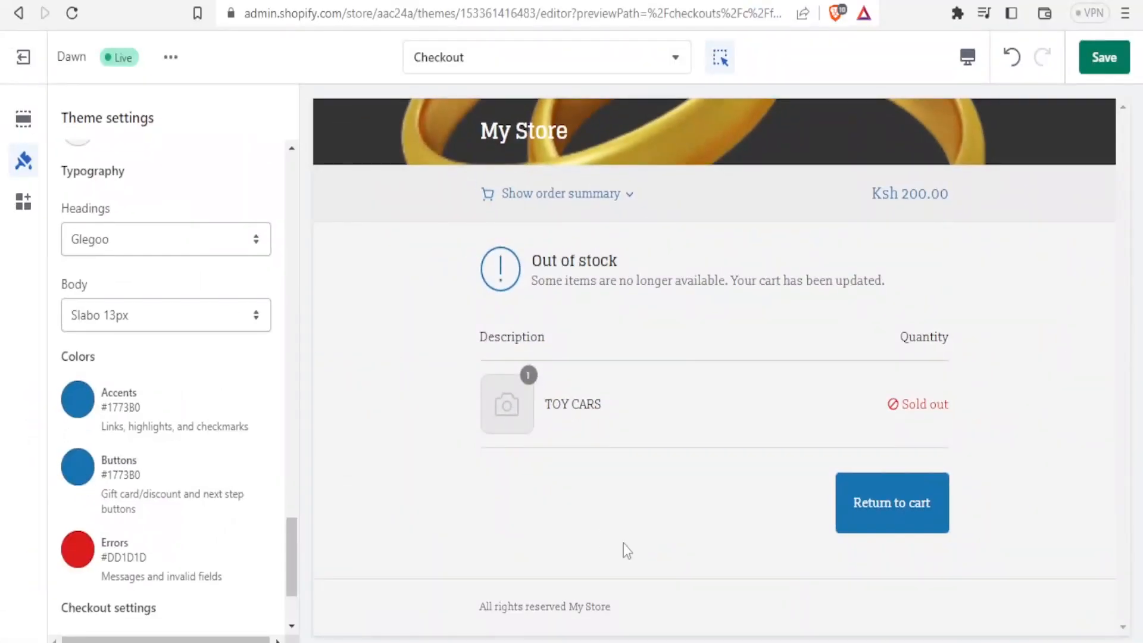
pyautogui.click(85, 472)
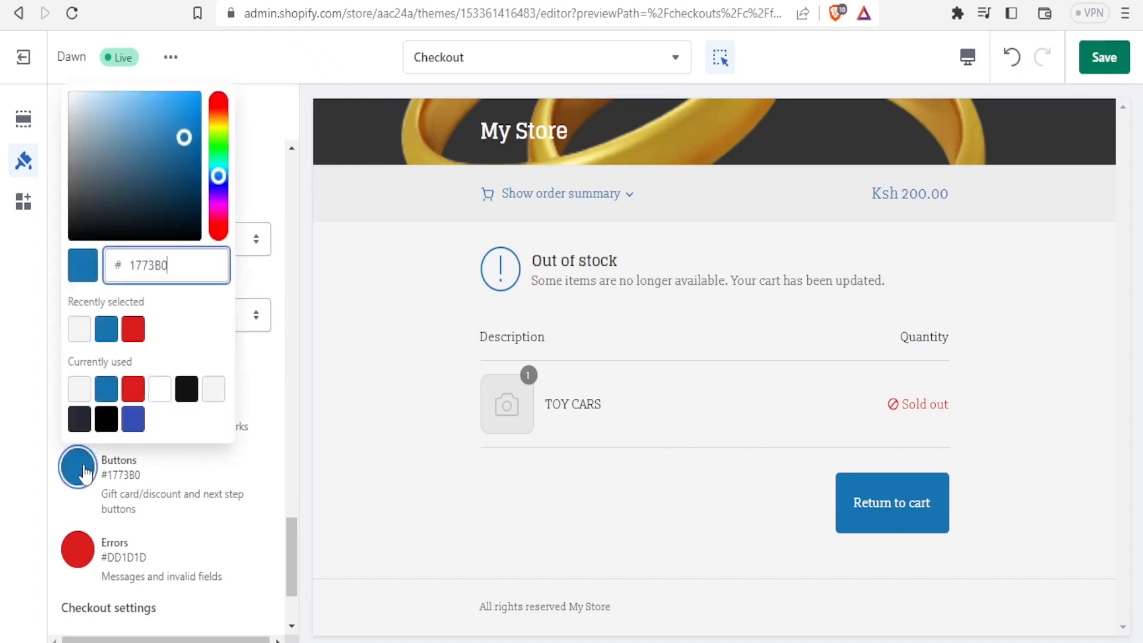
pyautogui.click(133, 388)
pyautogui.moveTo(187, 214); pyautogui.dragTo(231, 64)
pyautogui.click(234, 65)
pyautogui.click(1104, 58)
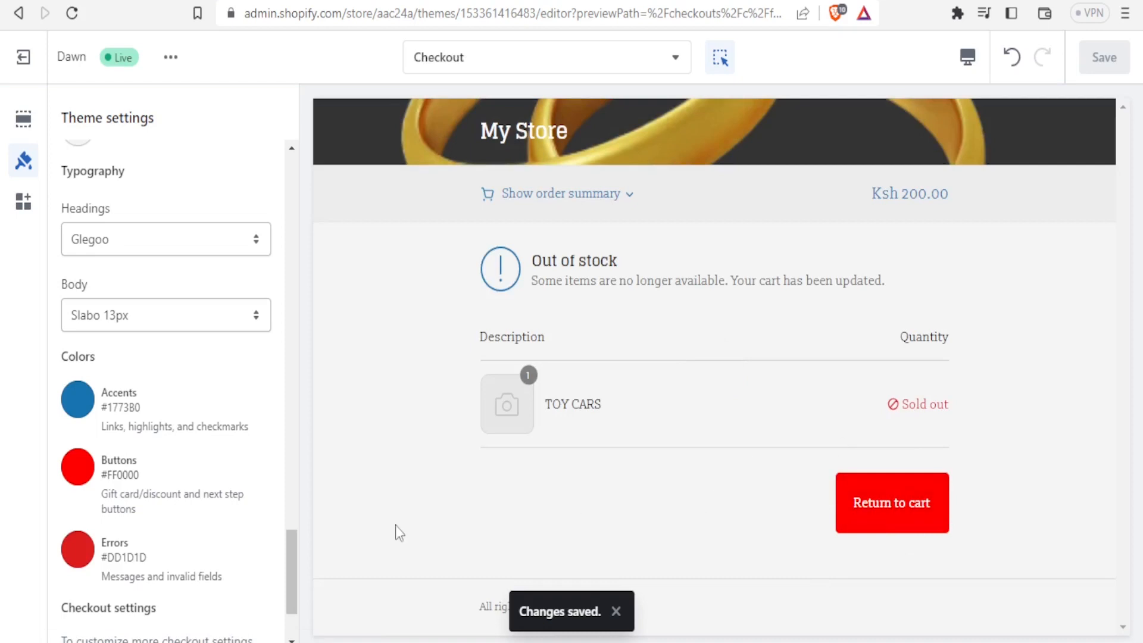
# - In the admin's checkout settings, set the contact method to Email, turn off the Shop App download link and require login before checkout
pyautogui.scroll(-2, 290, 555)
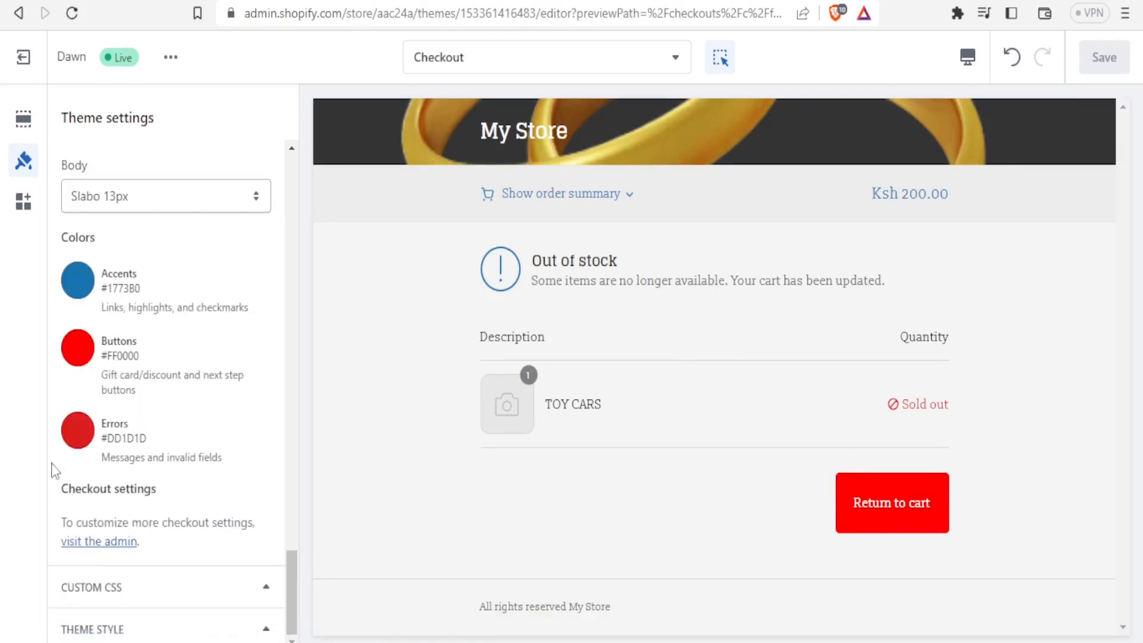
pyautogui.click(112, 543)
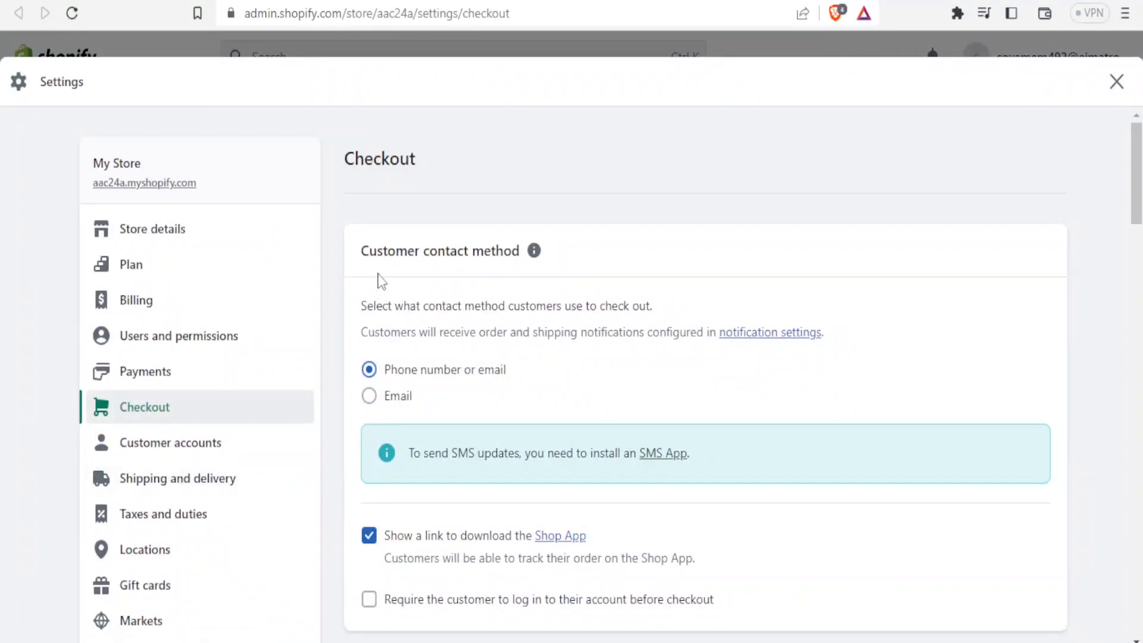
pyautogui.click(370, 396)
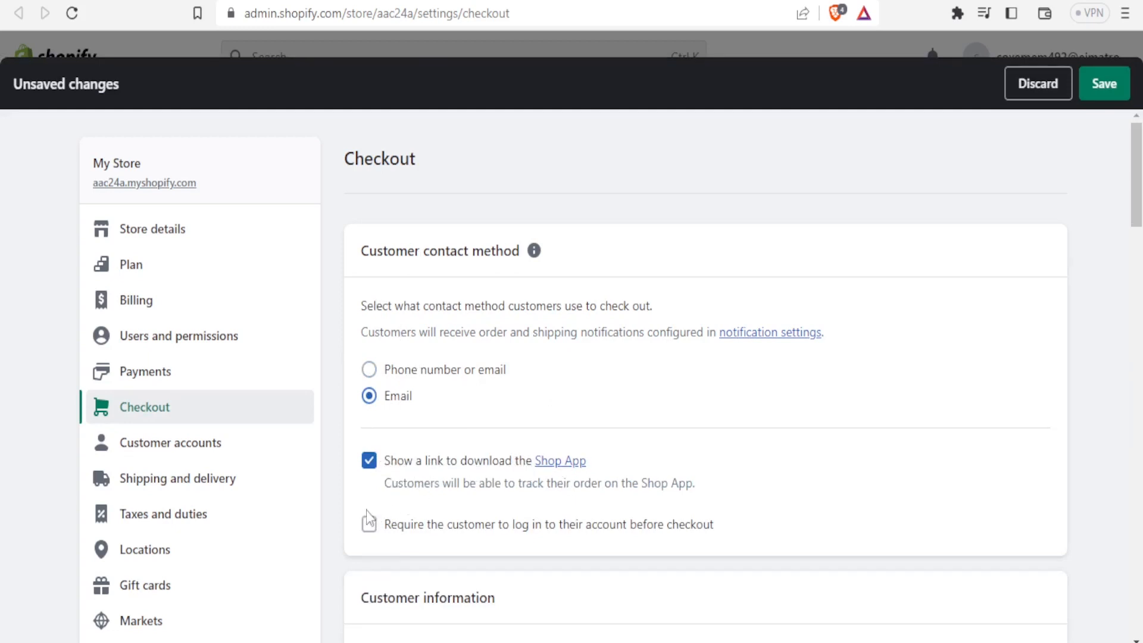
pyautogui.click(369, 465)
pyautogui.click(369, 525)
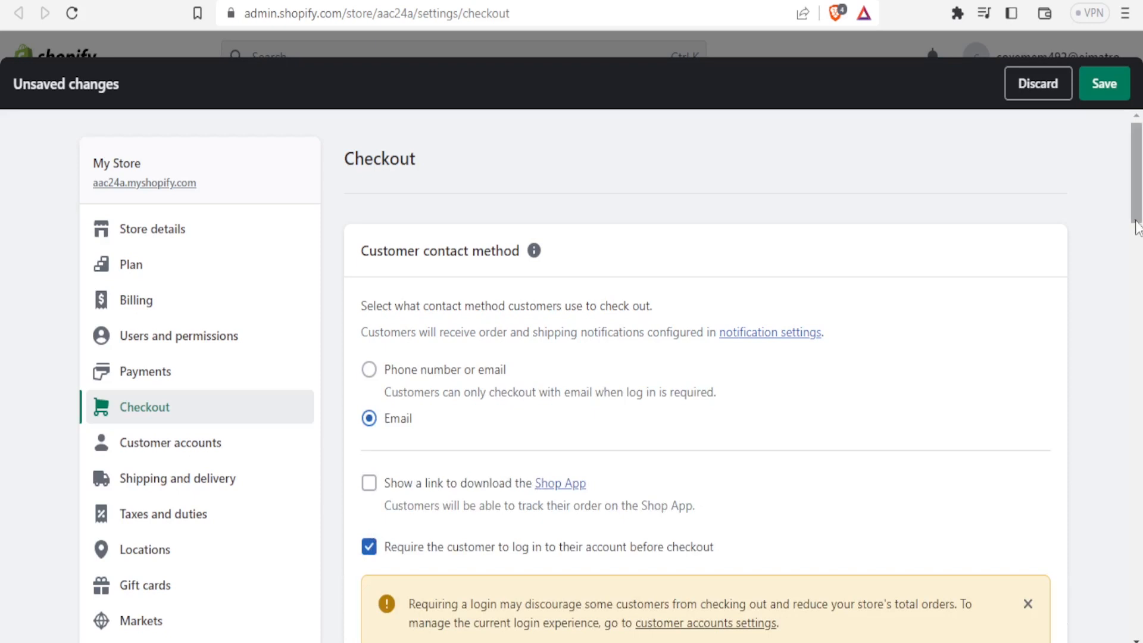
# - Require customers' first and last name, and try Required for the company name before returning it to Don't include
pyautogui.moveTo(1137, 211); pyautogui.dragTo(1138, 292)
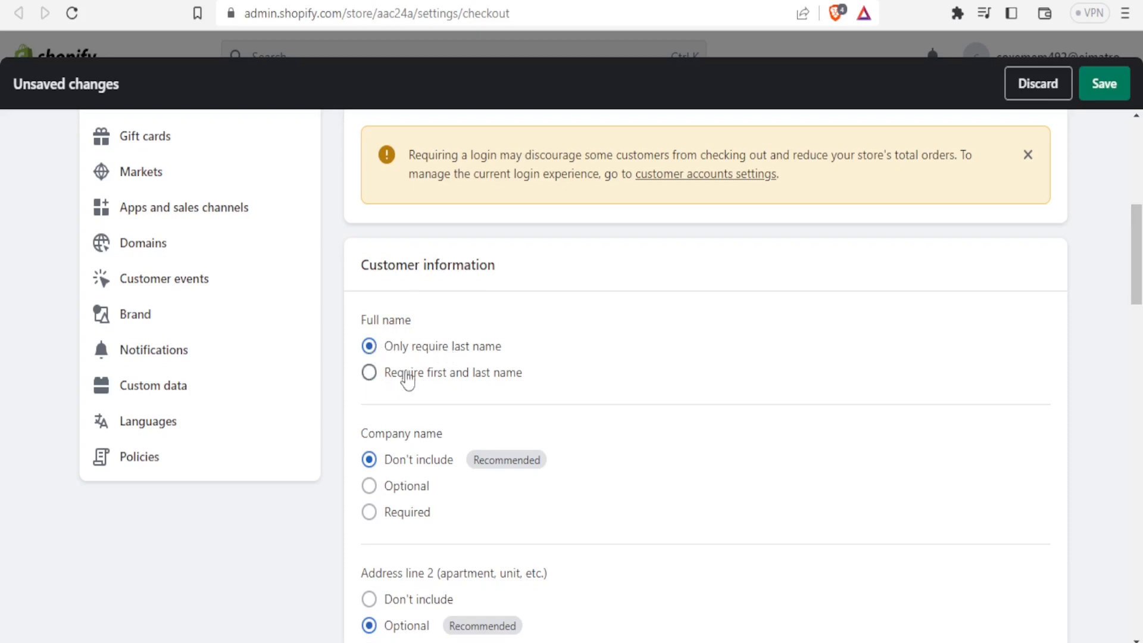
pyautogui.click(371, 377)
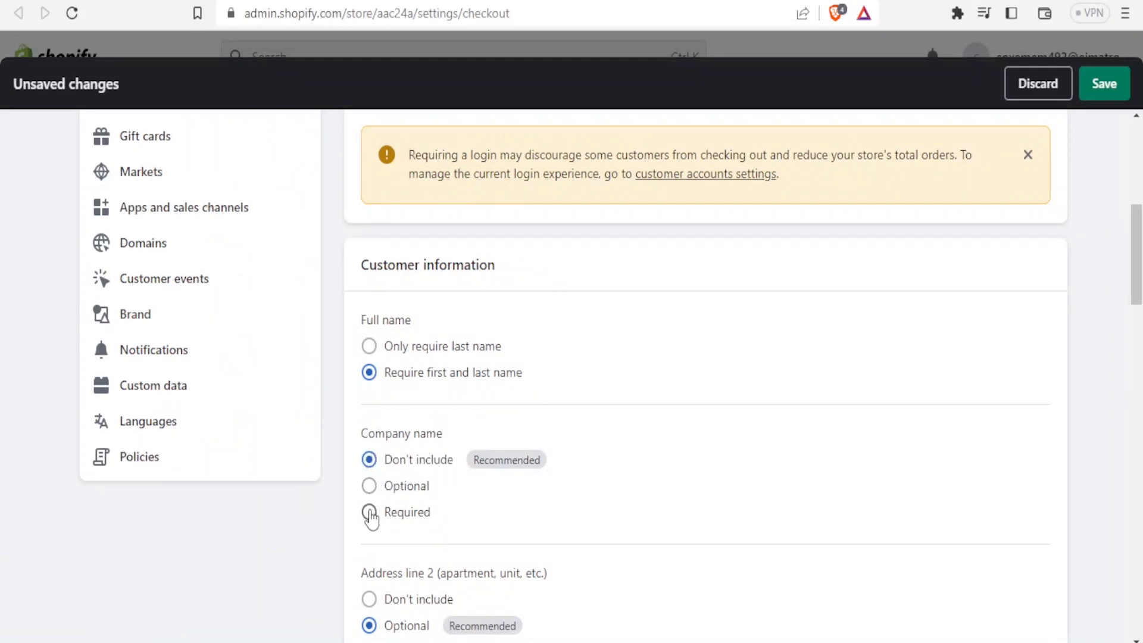
pyautogui.click(369, 513)
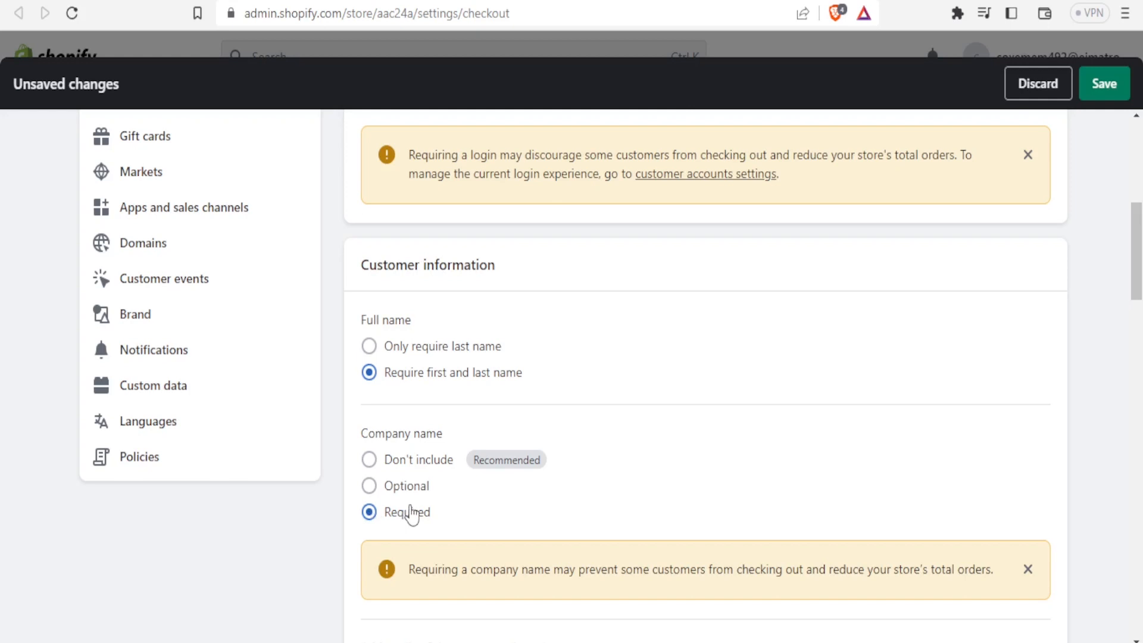
pyautogui.click(369, 459)
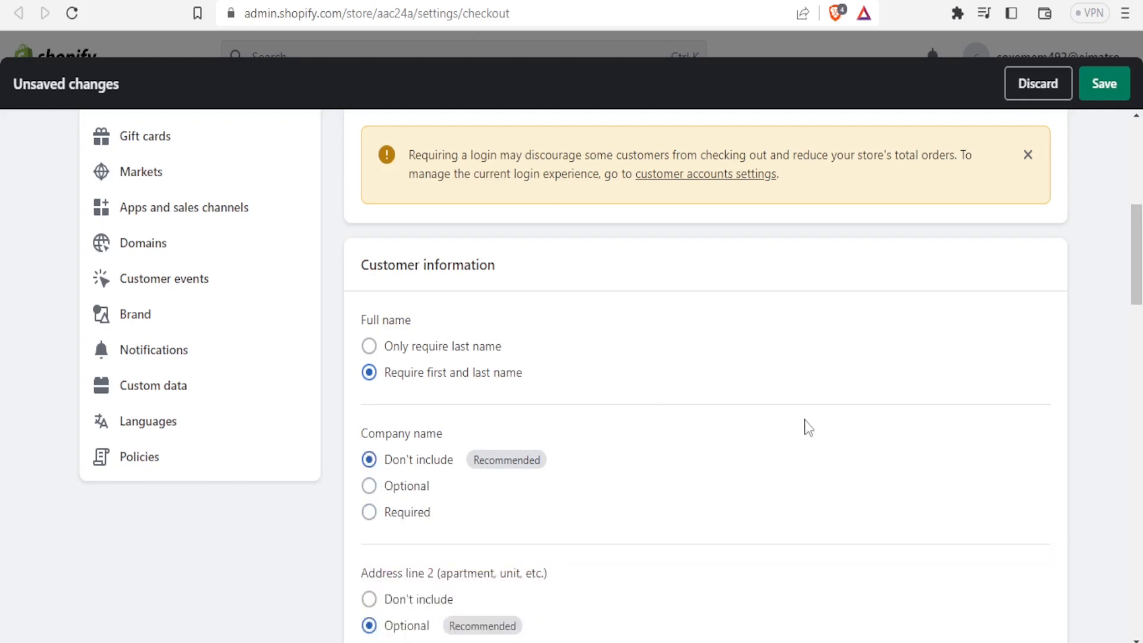
# - Review the remaining checkout options down to the checkout language and save the checkout settings
pyautogui.scroll(-4, 1135, 268)
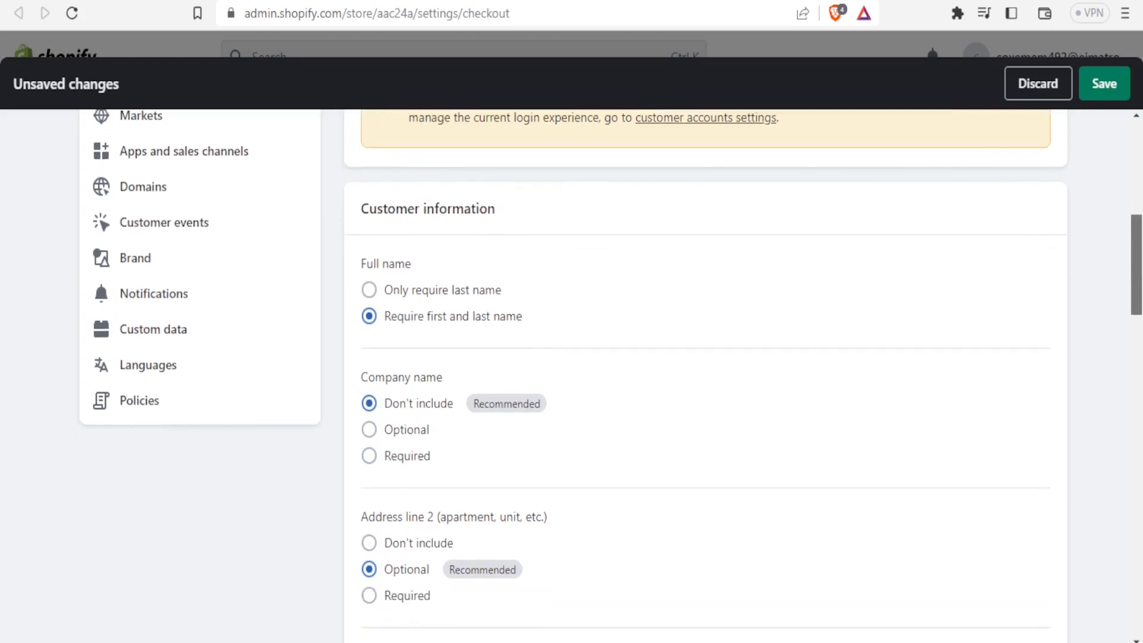
pyautogui.moveTo(1135, 300); pyautogui.dragTo(1138, 312)
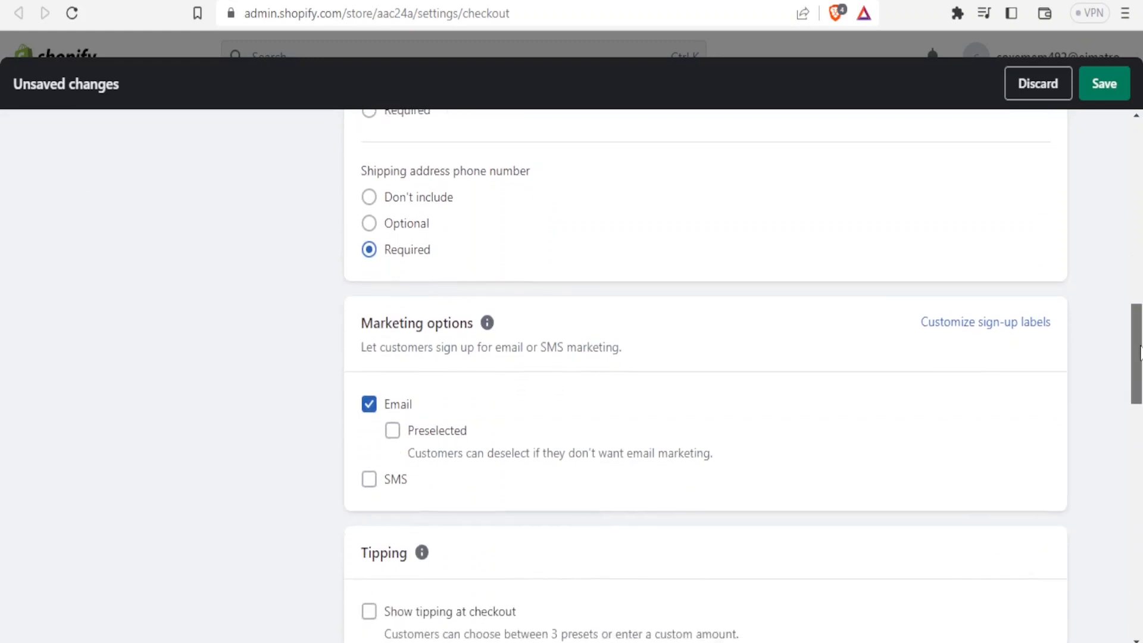
pyautogui.moveTo(1138, 351); pyautogui.dragTo(1138, 357)
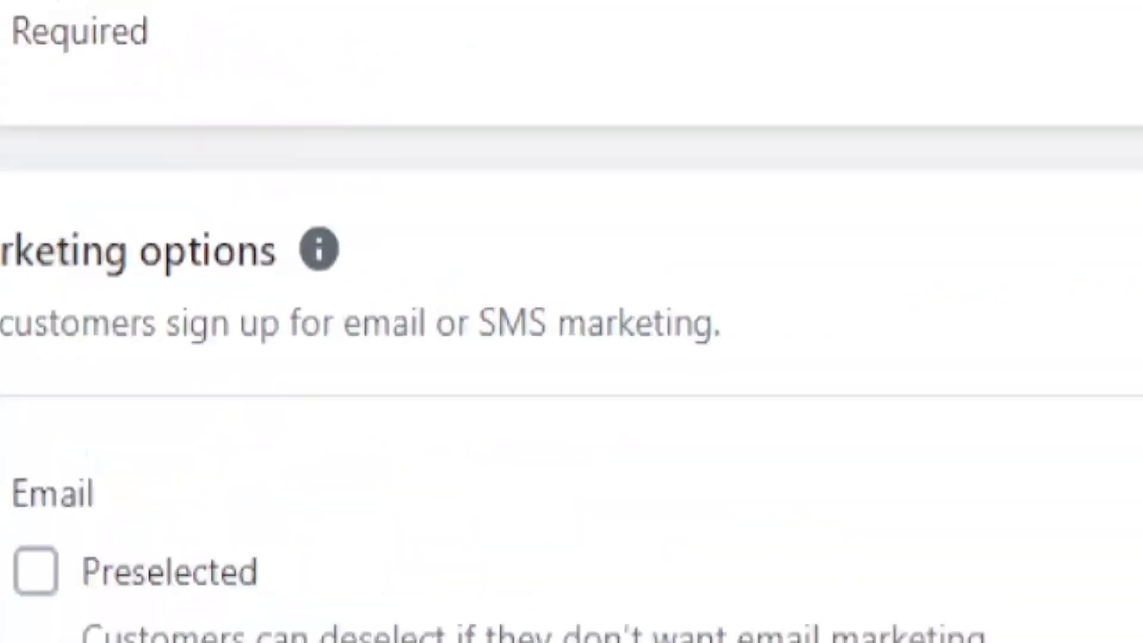
pyautogui.scroll(-15, 595, 506)
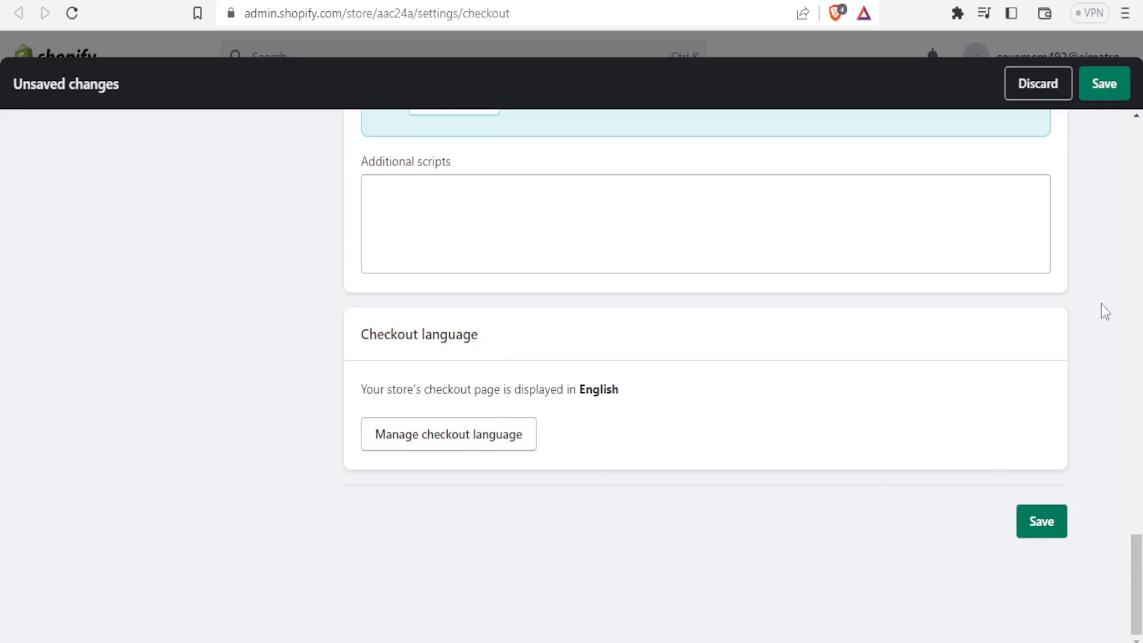
pyautogui.click(1040, 524)
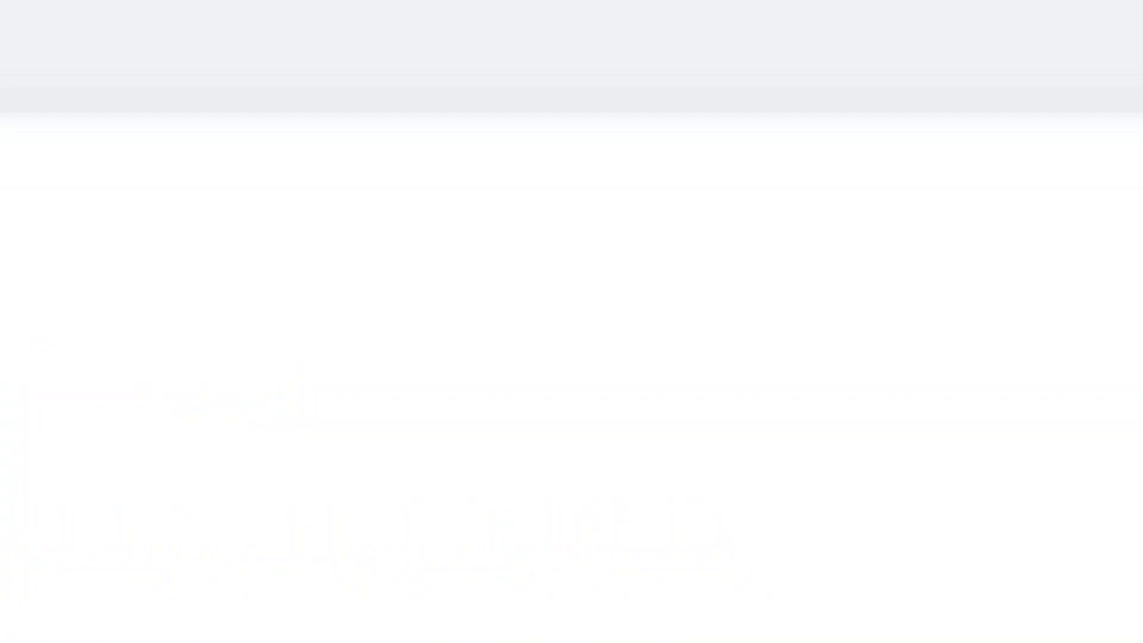
pyautogui.moveTo(1136, 589); pyautogui.dragTo(1108, 215)
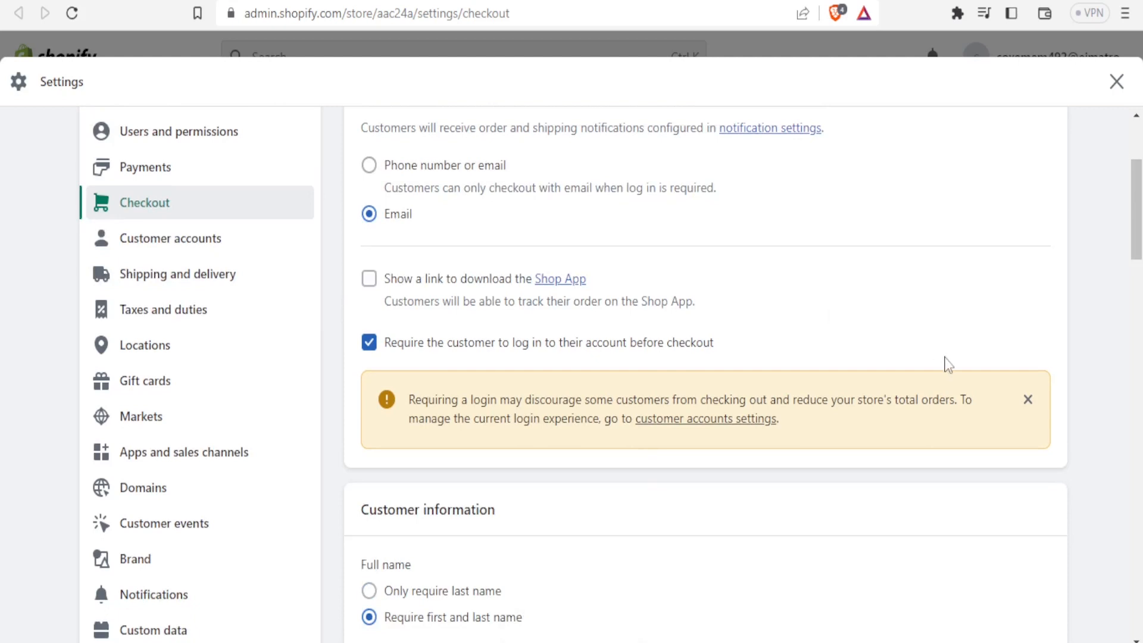
pyautogui.moveTo(1132, 227); pyautogui.dragTo(1130, 191)
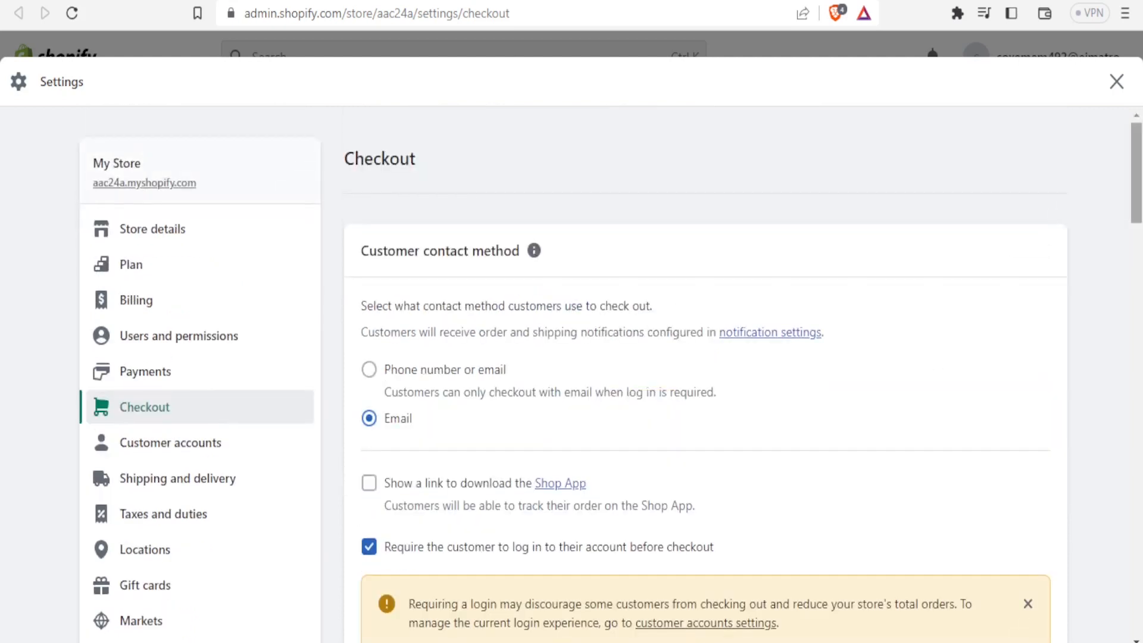